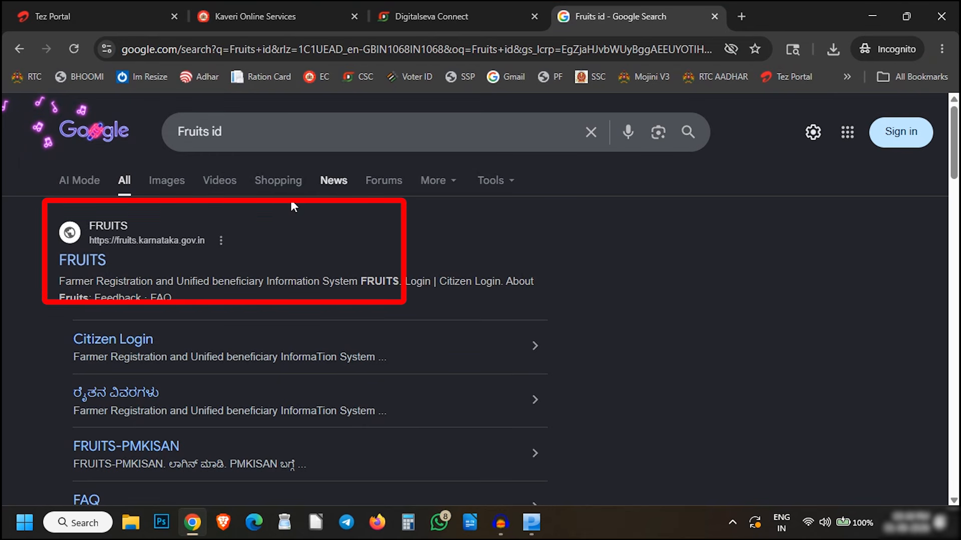
- Open the FRUITS portal from the search results, skip the dashboard popup and go to Citizen Login
{"action": "left_click", "coordinate": [80, 264]}
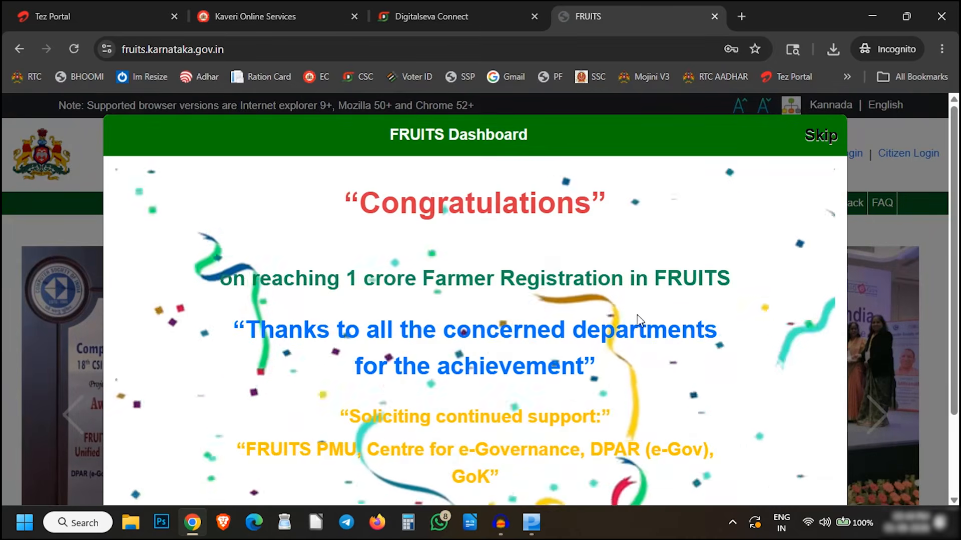
{"action": "left_click", "coordinate": [833, 136]}
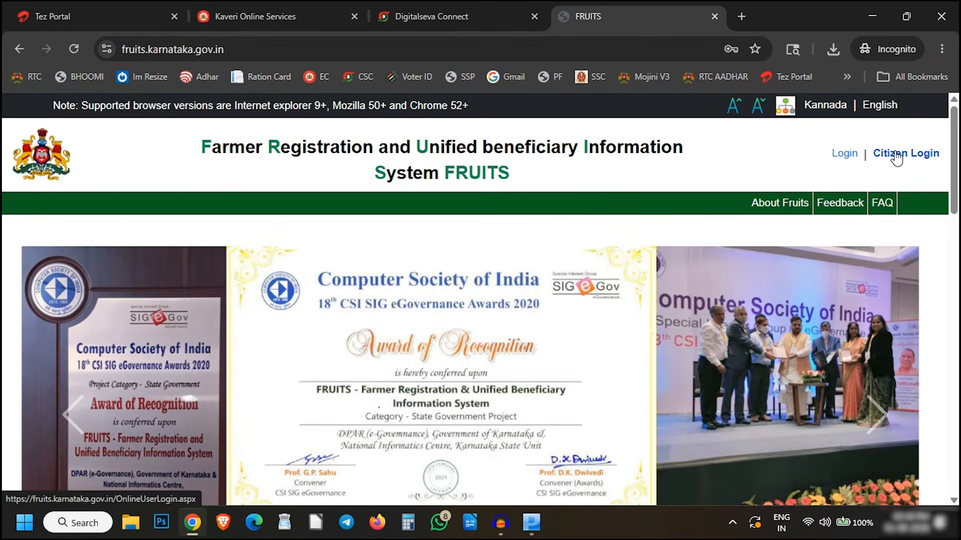
{"action": "left_click", "coordinate": [895, 154]}
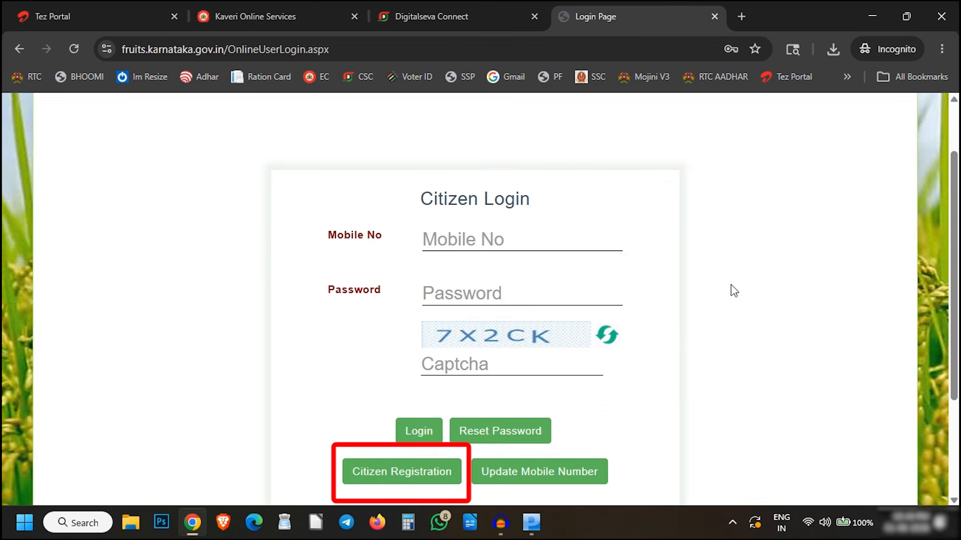
- Start Citizen Registration, enter the farmer's Aadhaar number and give e-KYC consent
{"action": "left_click", "coordinate": [446, 479]}
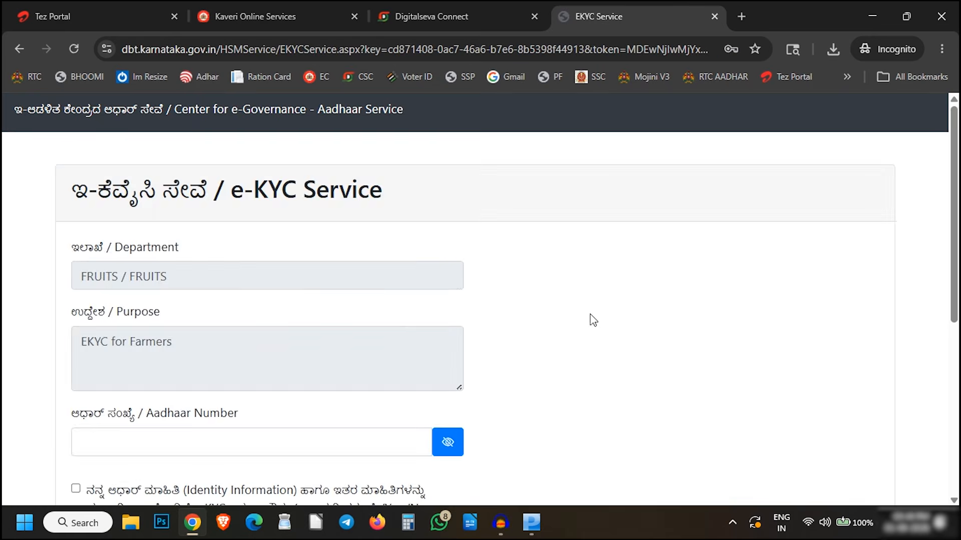
{"action": "scroll", "coordinate": [593, 320], "scroll_direction": "down", "scroll_amount": 3}
{"action": "left_click", "coordinate": [251, 291]}
{"action": "type", "text": "•••••••"}
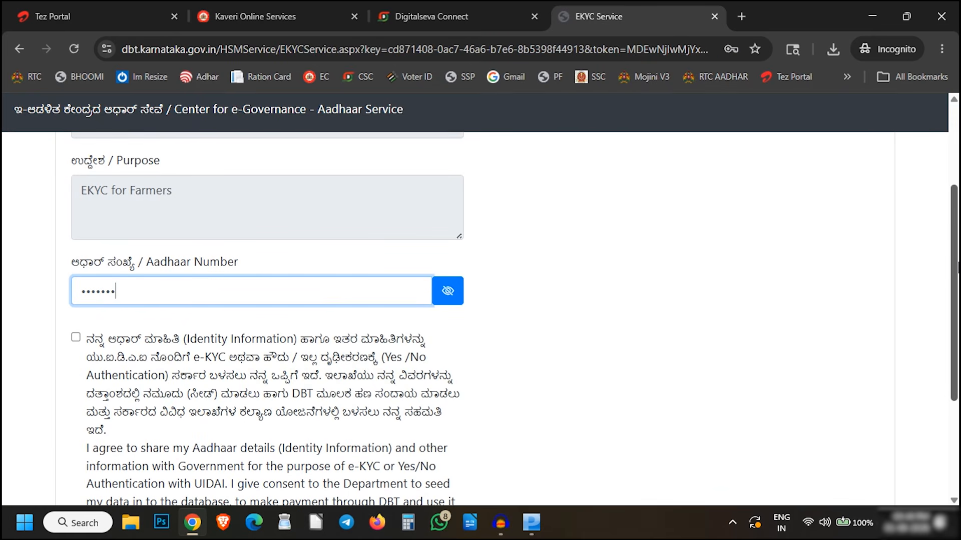
{"action": "type", "text": "•••••"}
{"action": "left_click", "coordinate": [76, 337]}
{"action": "scroll", "coordinate": [527, 352], "scroll_direction": "down", "scroll_amount": 3}
- Choose OTP authentication, enter the received OTP and submit the e-KYC
{"action": "left_click", "coordinate": [79, 463]}
{"action": "scroll", "coordinate": [80, 451], "scroll_direction": "down", "scroll_amount": 1}
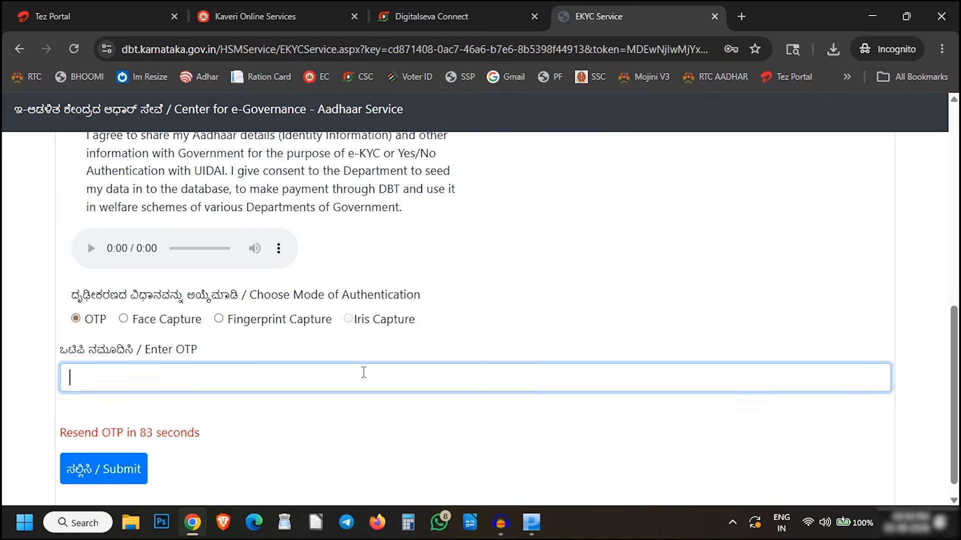
{"action": "left_click", "coordinate": [110, 463]}
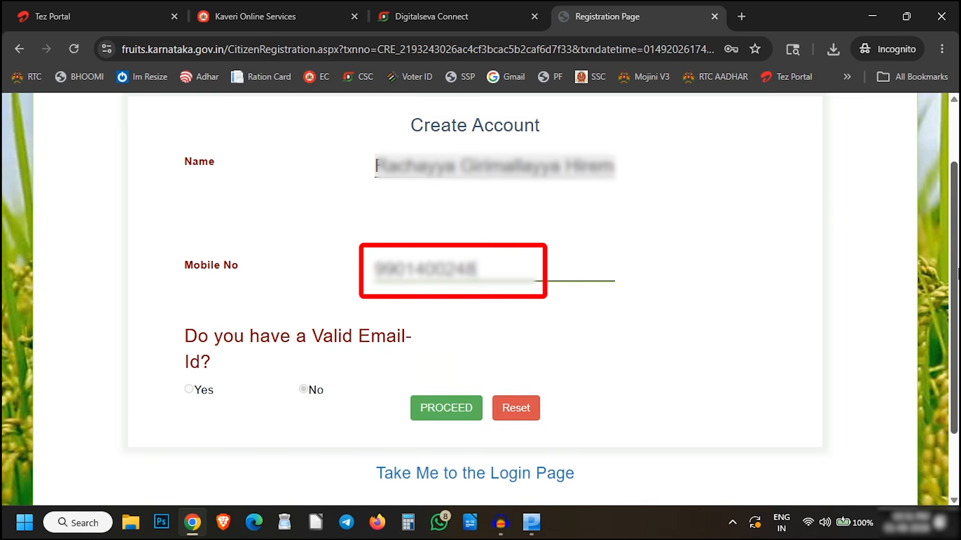
- Proceed with account creation and verify the mobile number with the OTP sent
{"action": "left_click", "coordinate": [438, 414]}
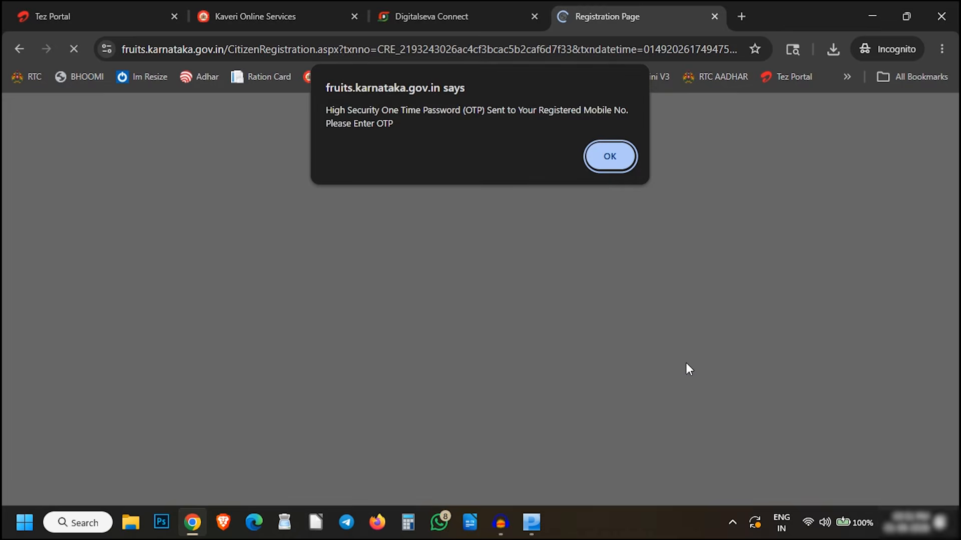
{"action": "left_click", "coordinate": [612, 155]}
{"action": "left_click", "coordinate": [354, 307]}
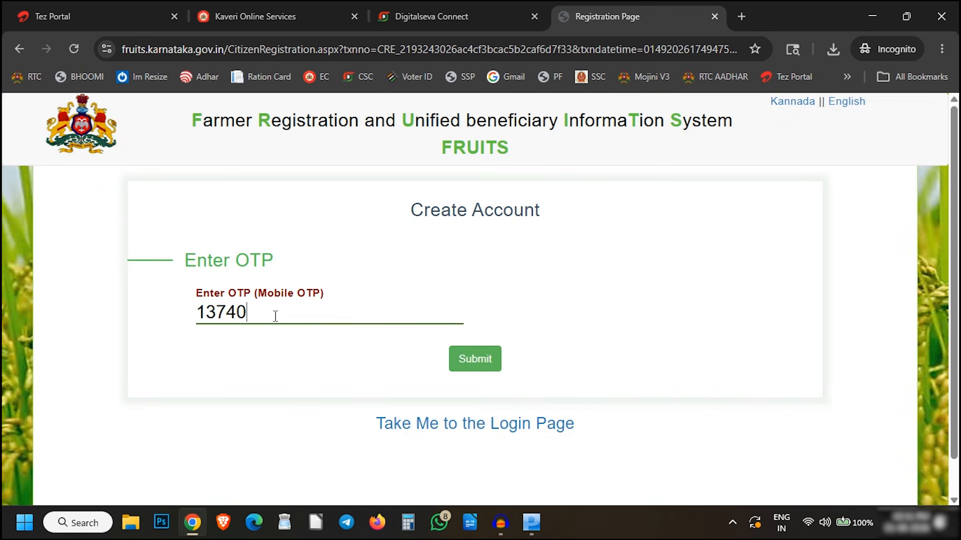
{"action": "left_click", "coordinate": [479, 364]}
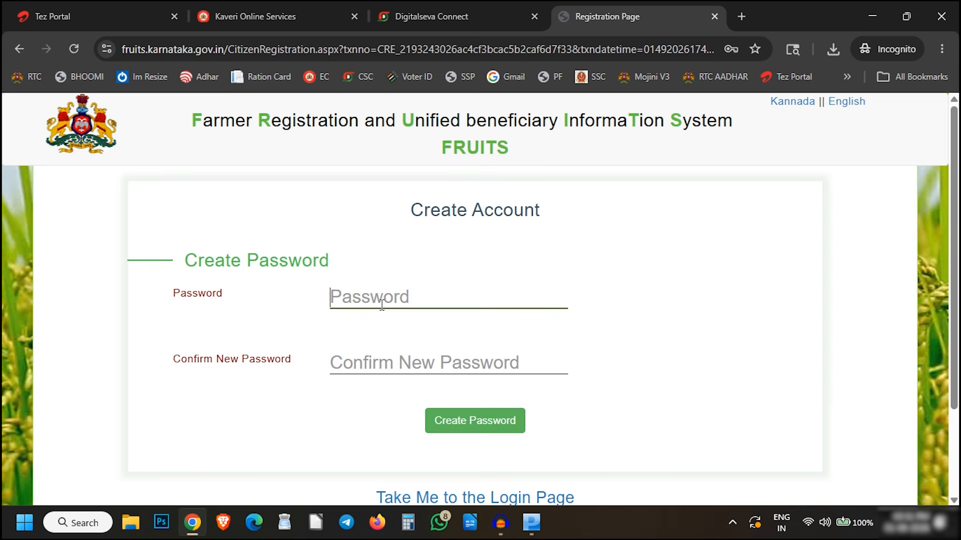
- Set and confirm the new account password, then enter the registered mobile number on Citizen Login
{"action": "type", "text": "*********"}
{"action": "key", "text": "Tab"}
{"action": "type", "text": "*******"}
{"action": "key", "text": "BackSpace"}
{"action": "key", "text": "BackSpace"}
{"action": "key", "text": "BackSpace"}
{"action": "key", "text": "BackSpace"}
{"action": "key", "text": "BackSpace"}
{"action": "type", "text": "*******"}
{"action": "left_click", "coordinate": [453, 417]}
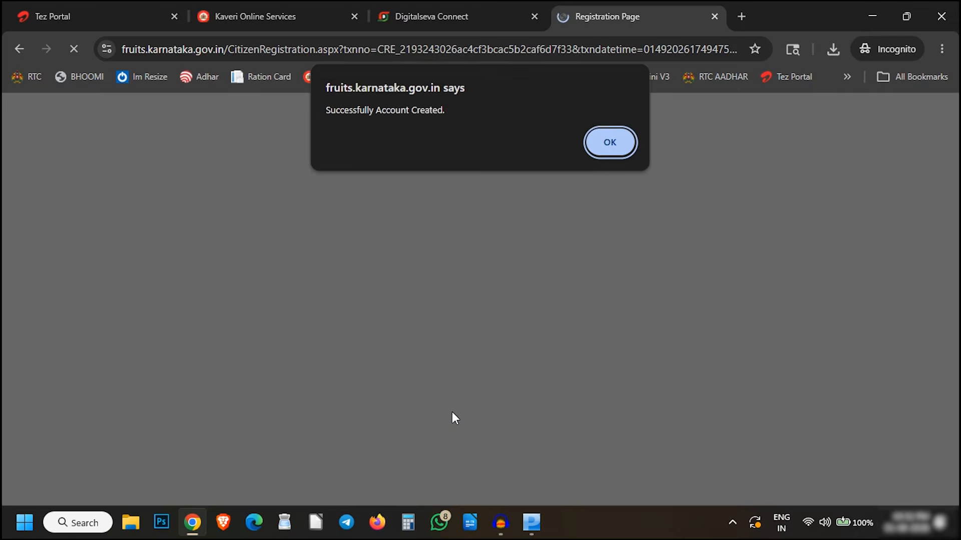
{"action": "left_click", "coordinate": [608, 140]}
{"action": "left_click", "coordinate": [508, 174]}
{"action": "type", "text": "**********"}
- Log in with the account password and the captcha shown
{"action": "left_click", "coordinate": [482, 229]}
{"action": "type", "text": "***"}
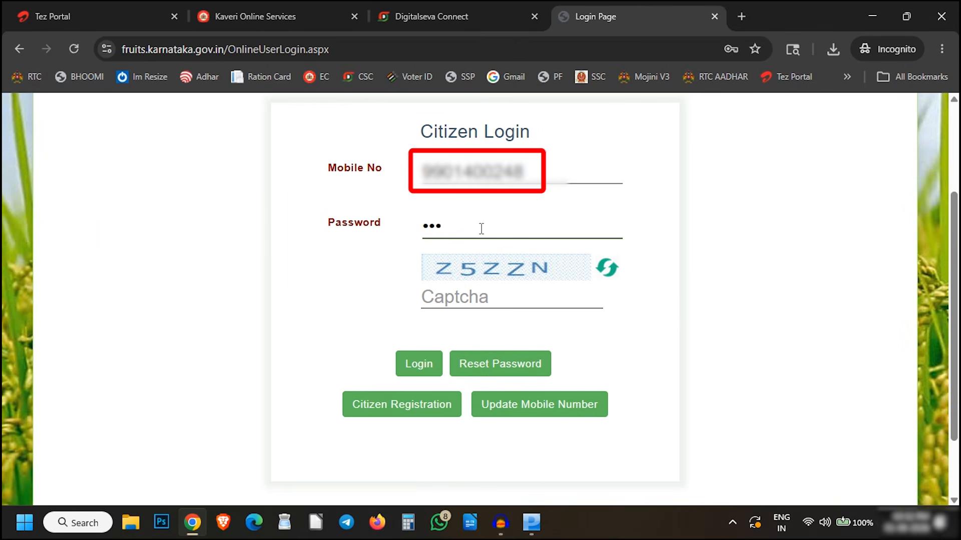
{"action": "type", "text": "******"}
{"action": "key", "text": "Tab"}
{"action": "type", "text": "Z5ZZN"}
{"action": "key", "text": "Tab"}
{"action": "key", "text": "Return"}
- Pass the two-factor check by entering the login OTP and captcha
{"action": "left_click", "coordinate": [602, 298]}
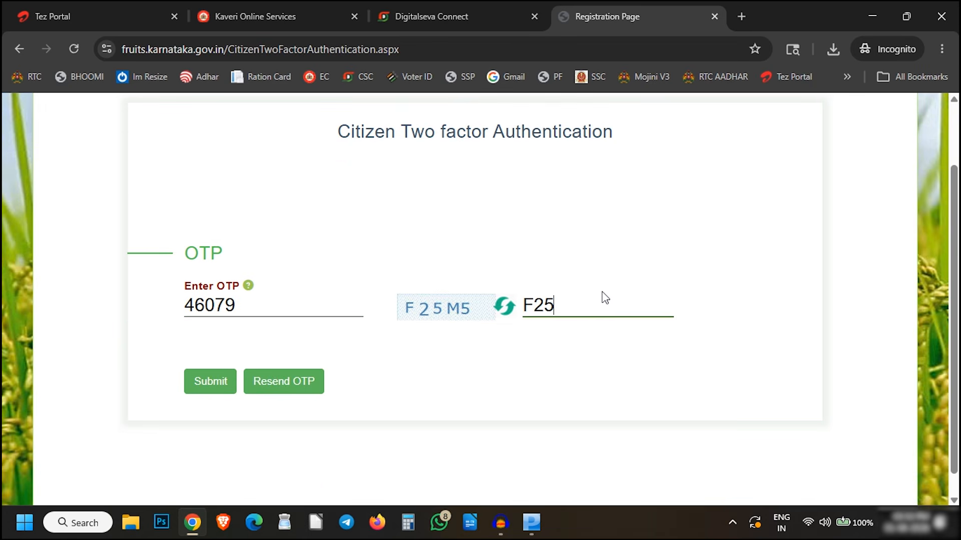
{"action": "left_click", "coordinate": [207, 391]}
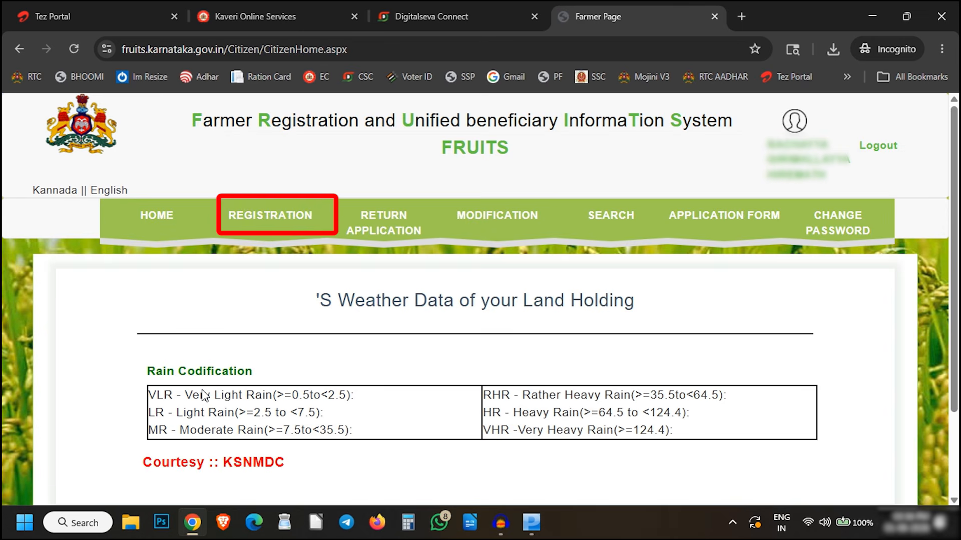
- Open REGISTRATION > Online Registration and scroll through the Registration of New Farmer form
{"action": "mouse_move", "coordinate": [290, 224]}
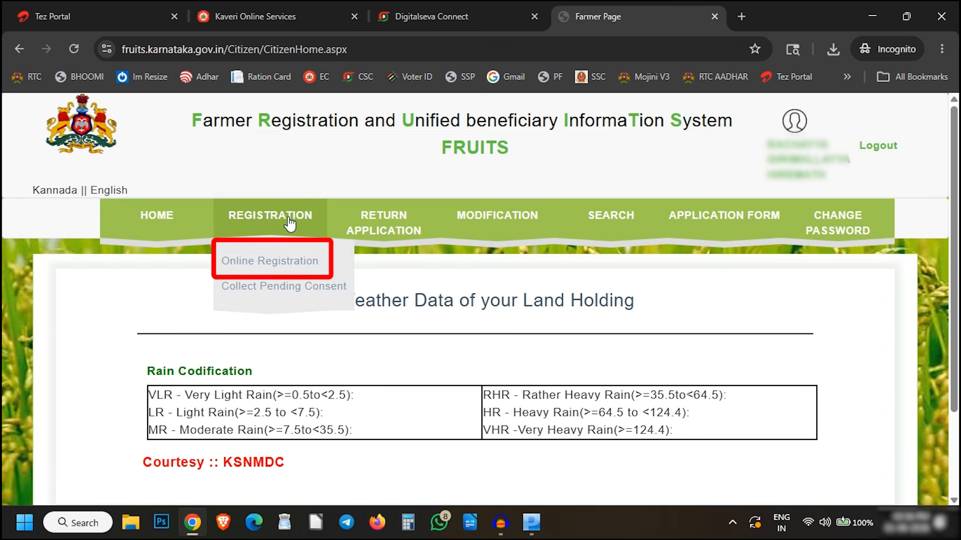
{"action": "left_click", "coordinate": [279, 261]}
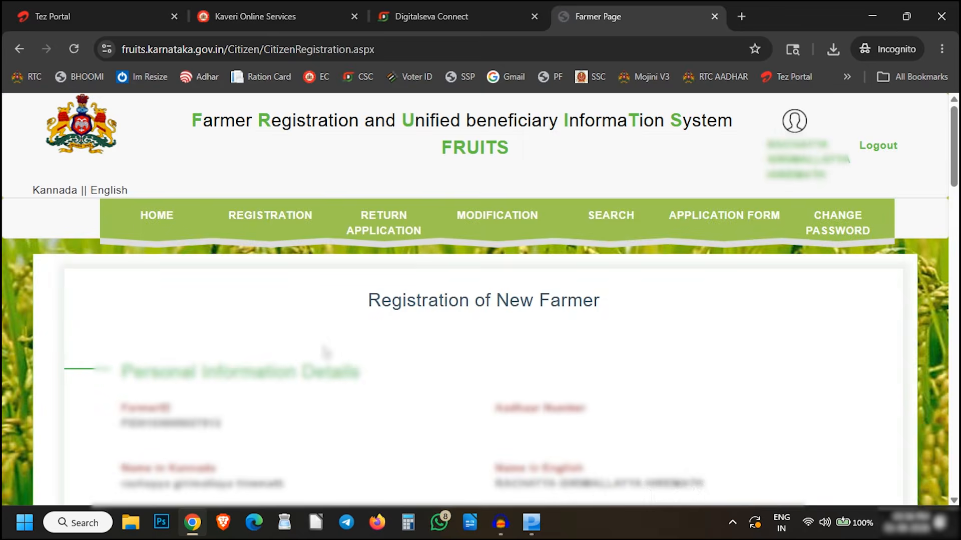
{"action": "scroll", "coordinate": [889, 298], "scroll_direction": "down", "scroll_amount": 1}
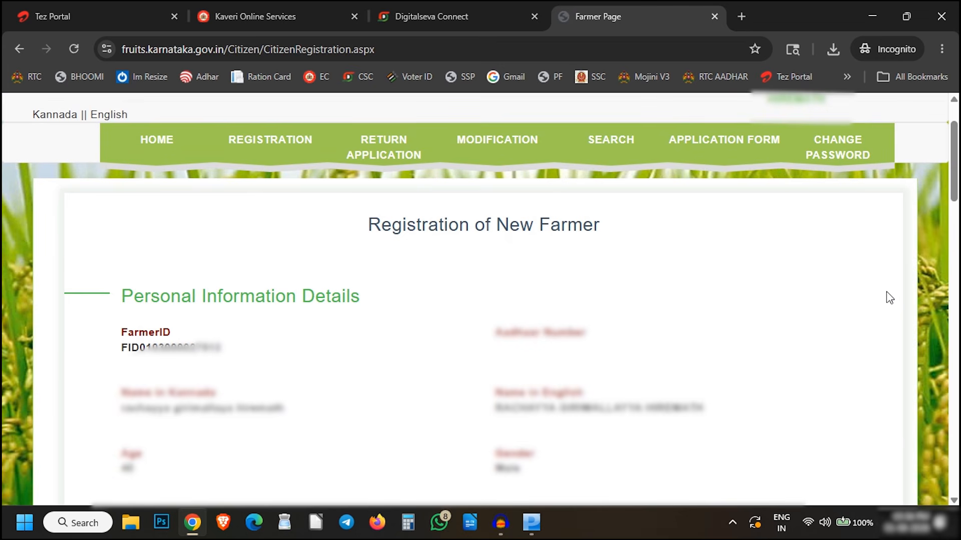
{"action": "left_click_drag", "start_coordinate": [955, 176], "coordinate": [957, 465]}
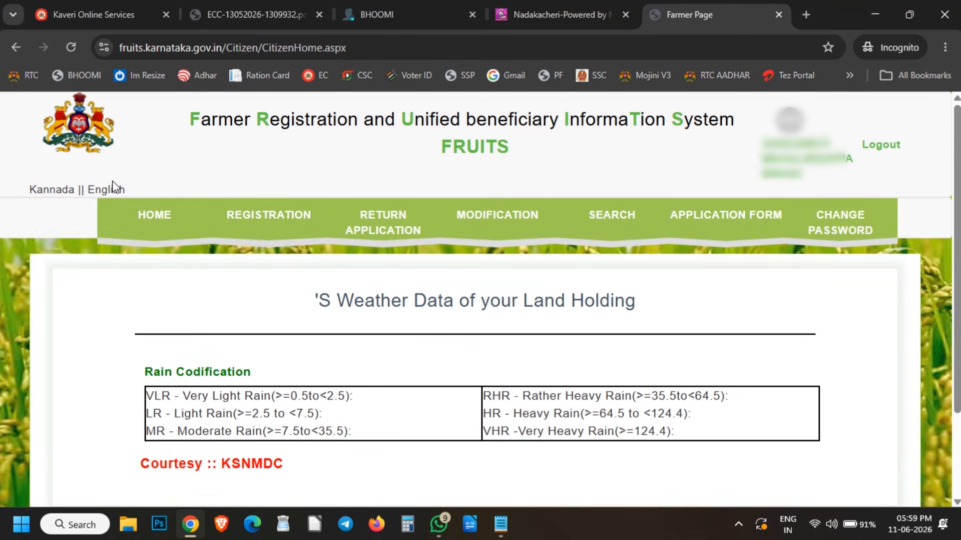
- Reopen the Registration of New Farmer form via Online Registration and zoom the page out with Ctrl+minus
{"action": "mouse_move", "coordinate": [326, 221]}
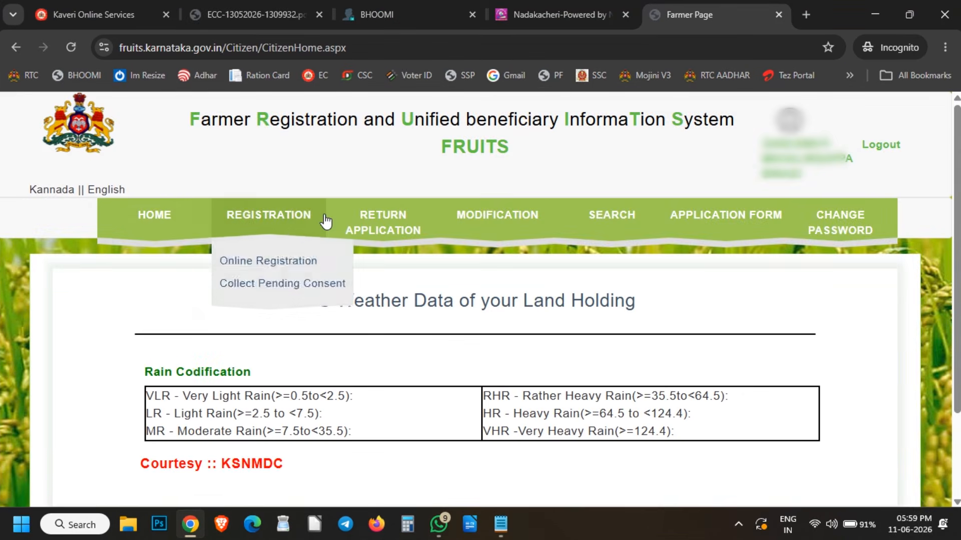
{"action": "left_click", "coordinate": [268, 260]}
{"action": "scroll", "coordinate": [480, 300], "scroll_direction": "down", "scroll_amount": 2}
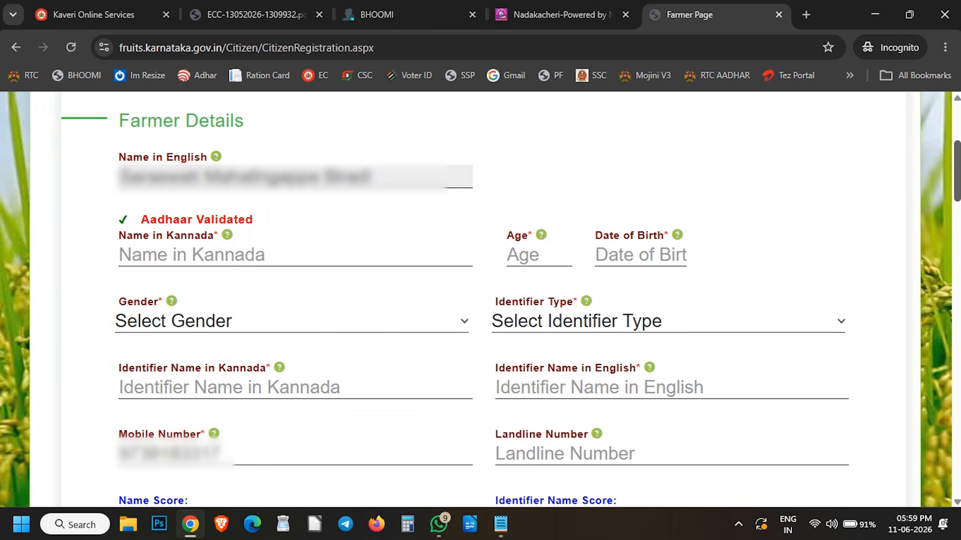
{"action": "key", "text": "ctrl+minus"}
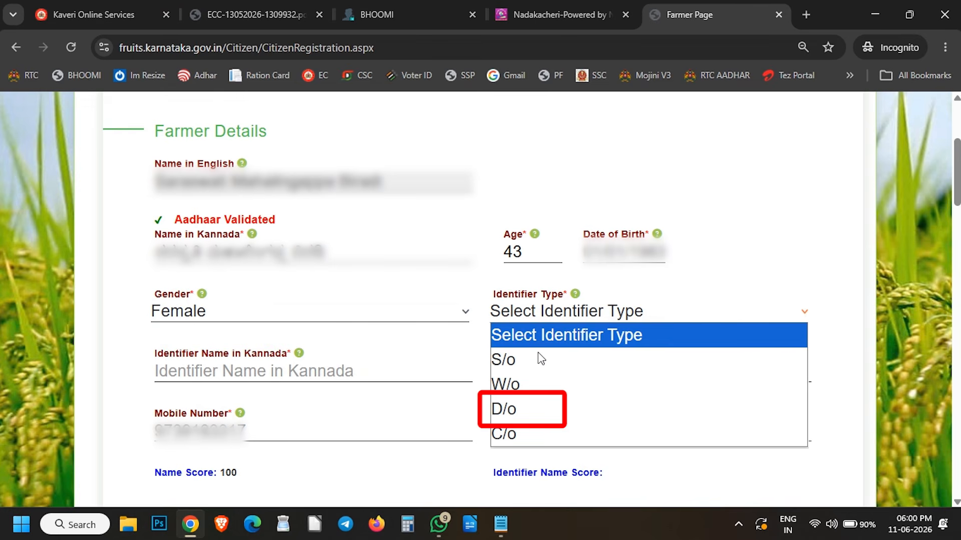
- Set Identifier Type to W/o and enter the identifier's name in Kannada, fixing a mistyped character
{"action": "left_click", "coordinate": [538, 309]}
{"action": "left_click", "coordinate": [539, 309]}
{"action": "left_click", "coordinate": [529, 386]}
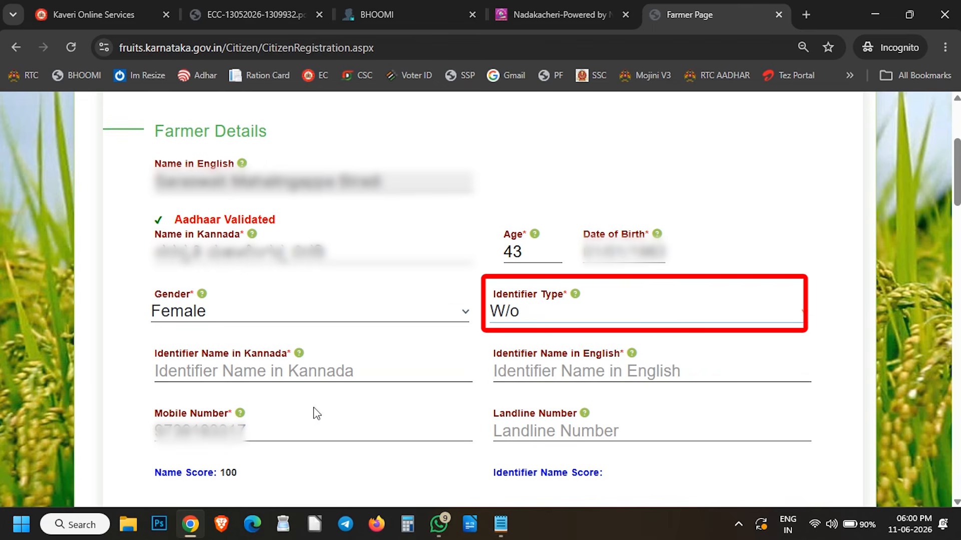
{"action": "left_click", "coordinate": [263, 380]}
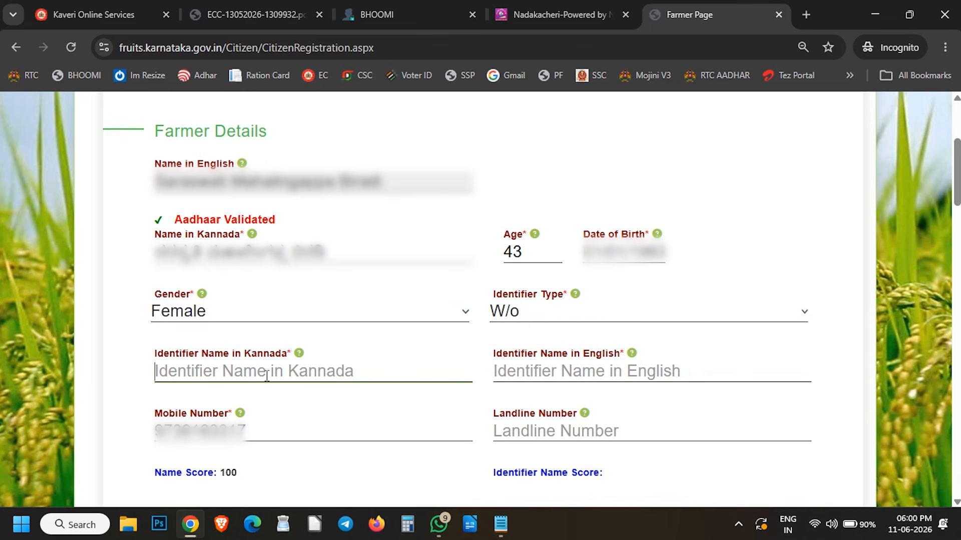
{"action": "type", "text": "ಮಹ"}
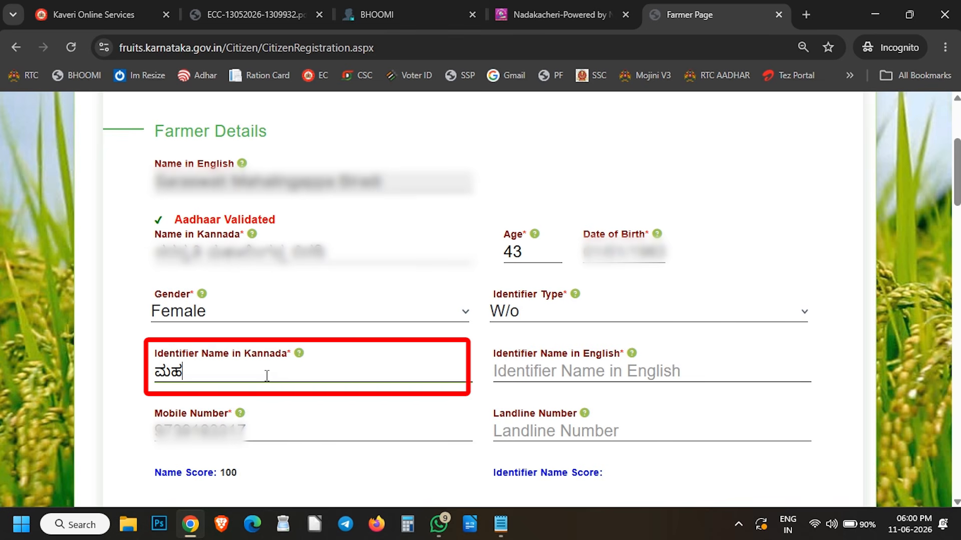
{"action": "key", "text": "BackSpace"}
{"action": "type", "text": "ಹಾಲಿಂಗ"}
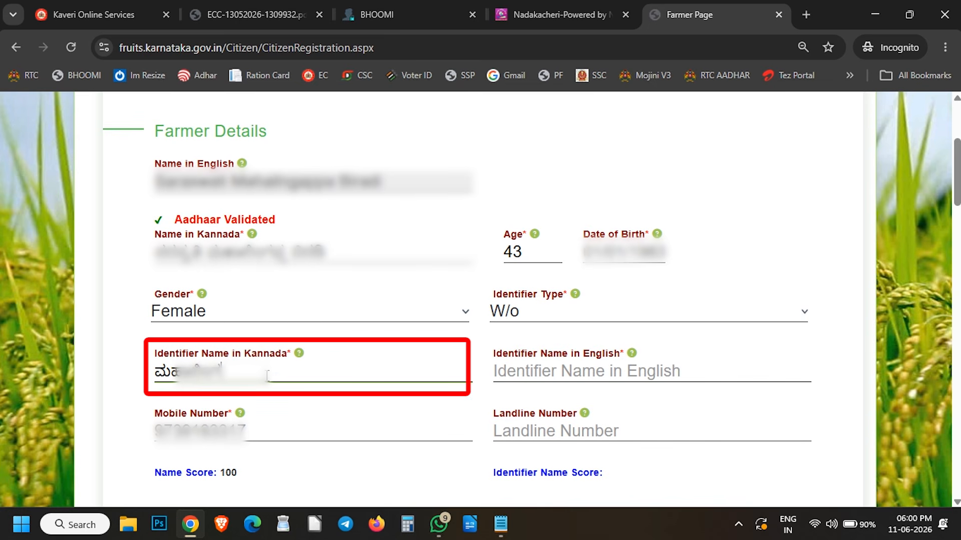
{"action": "type", "text": "ಪ್ಪ"}
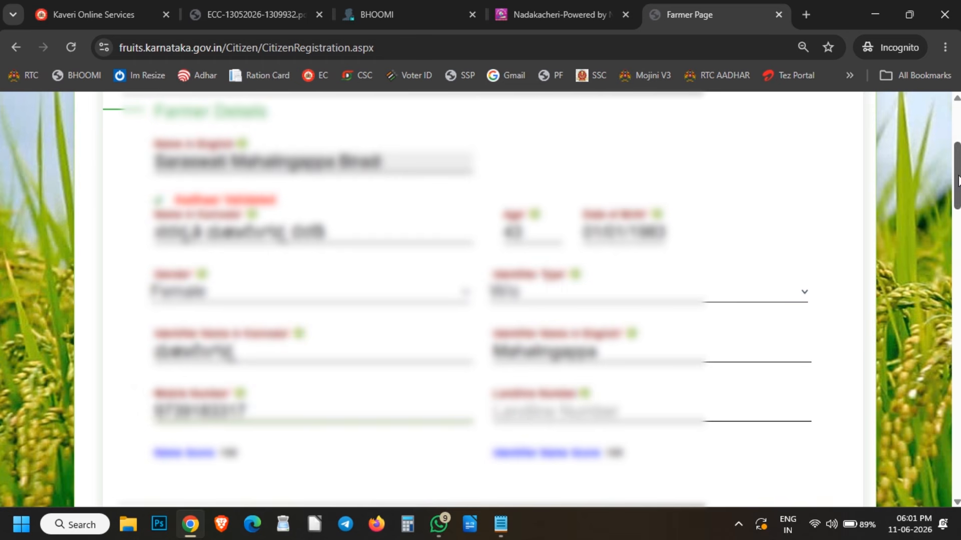
{"action": "scroll", "coordinate": [480, 300], "scroll_direction": "down", "scroll_amount": 6}
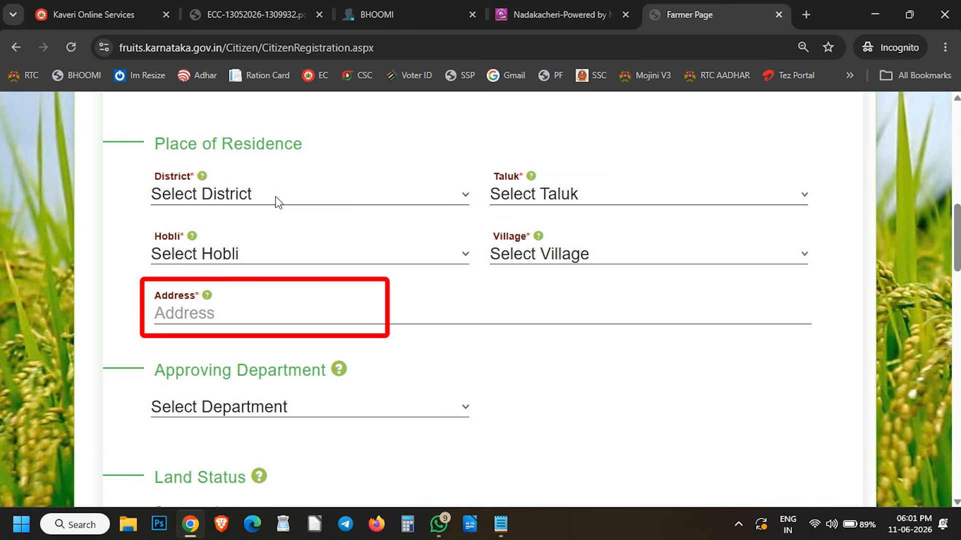
- Choose the residence district, type the farmer's address and set Approving Department to Agriculture
{"action": "left_click", "coordinate": [275, 196]}
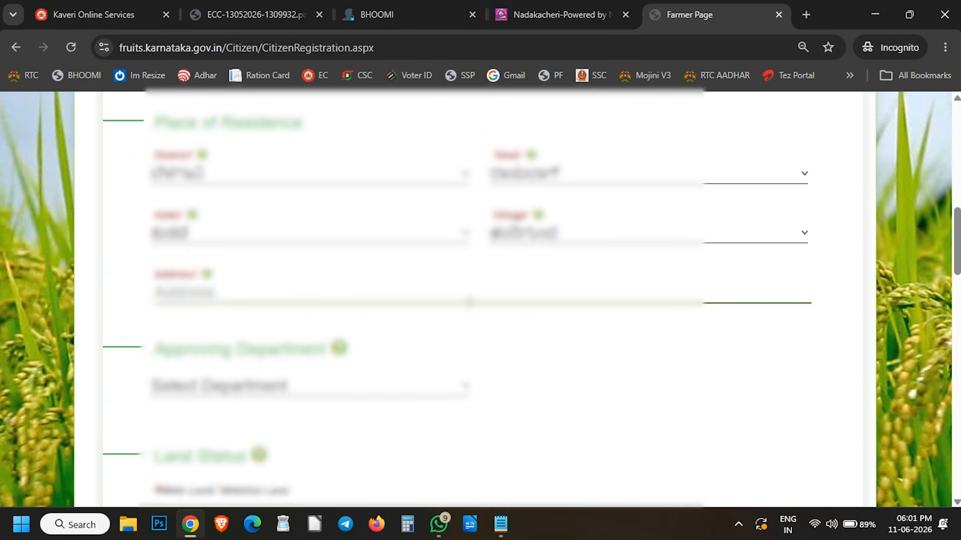
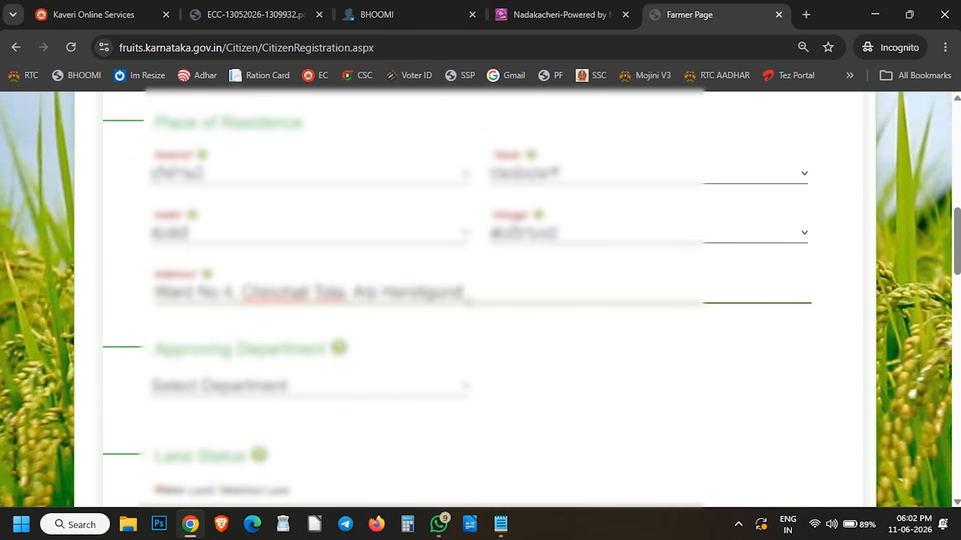
{"action": "left_click", "coordinate": [367, 395]}
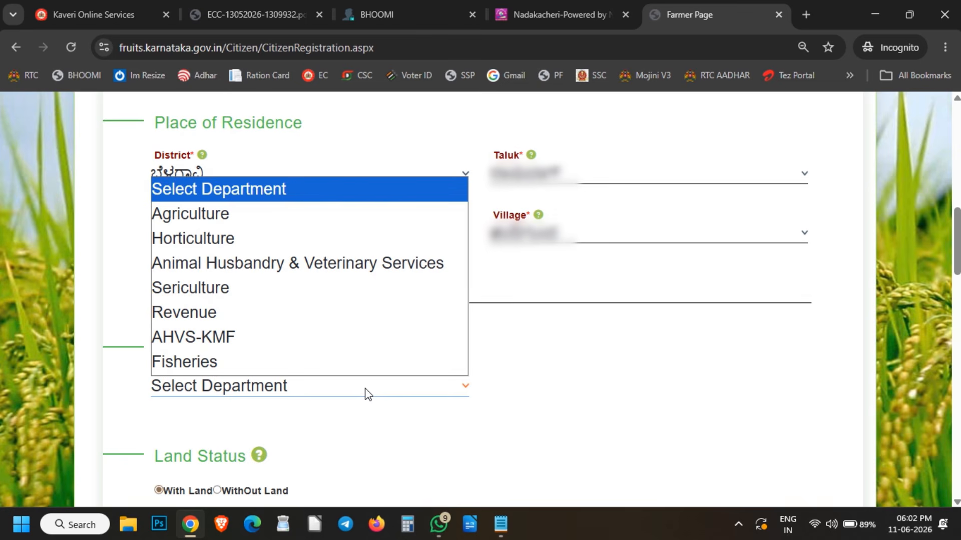
{"action": "key", "text": "Down"}
{"action": "key", "text": "Return"}
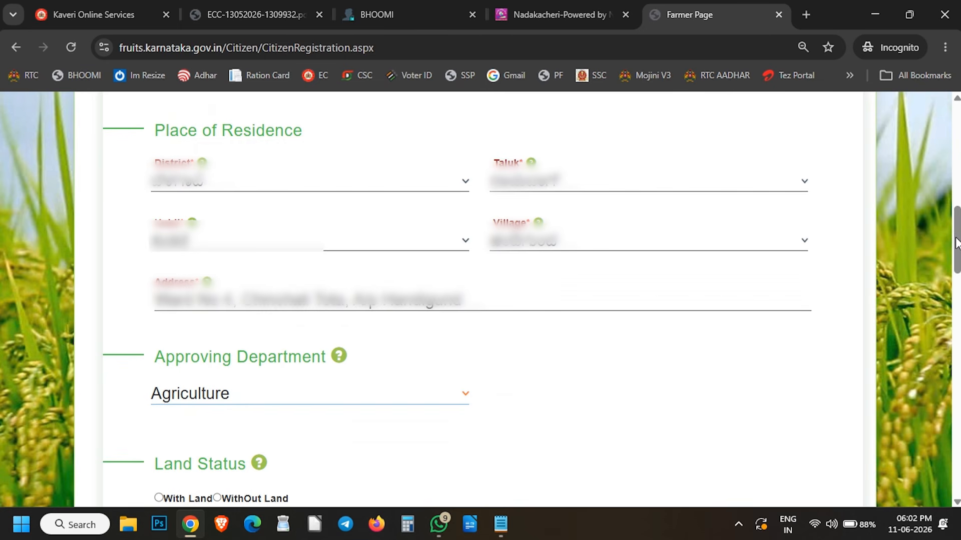
{"action": "left_click_drag", "start_coordinate": [957, 243], "coordinate": [956, 307]}
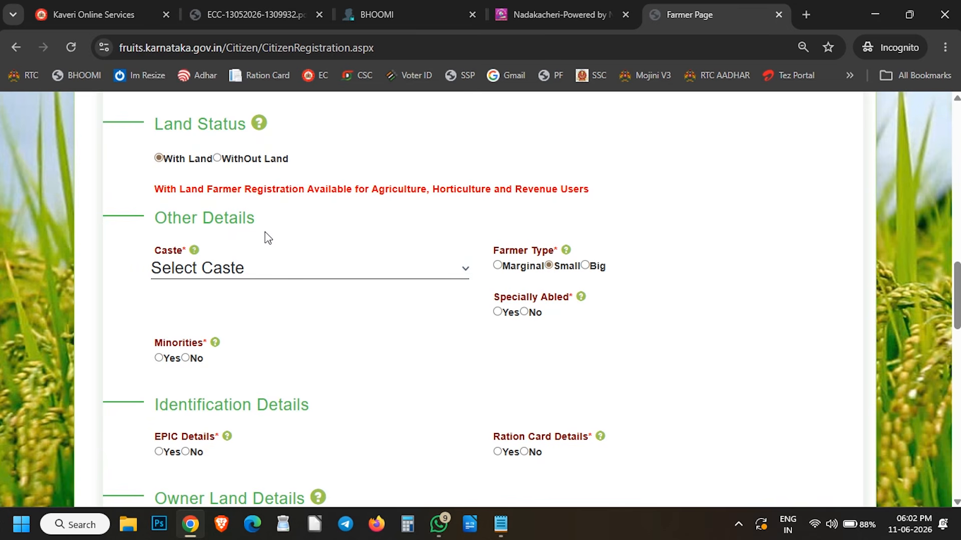
- Select Others as Caste and choose No for Specially Abled, Minorities and EPIC Details
{"action": "scroll", "coordinate": [266, 234], "scroll_direction": "down", "scroll_amount": 1}
{"action": "scroll", "coordinate": [265, 232], "scroll_direction": "down", "scroll_amount": 1}
{"action": "left_click", "coordinate": [274, 197]}
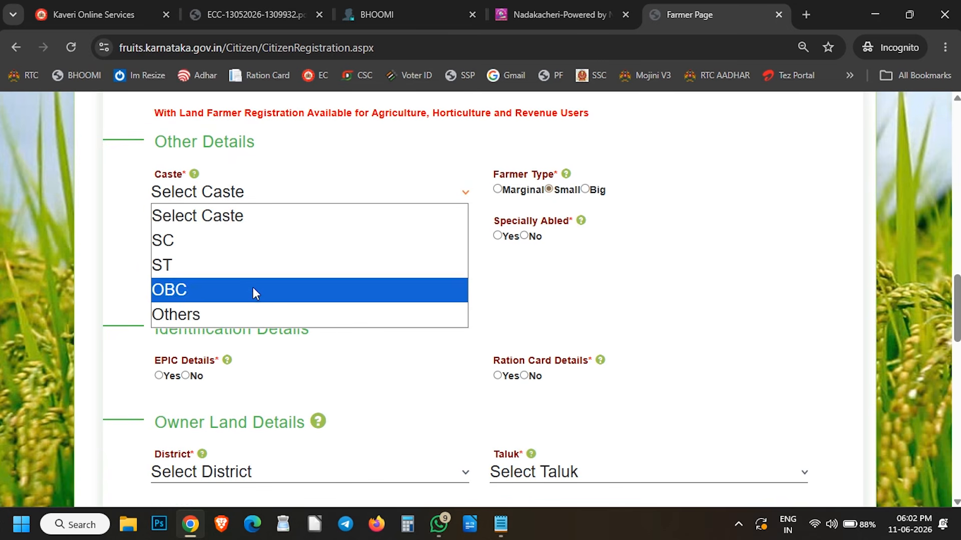
{"action": "left_click", "coordinate": [257, 313]}
{"action": "left_click", "coordinate": [525, 247]}
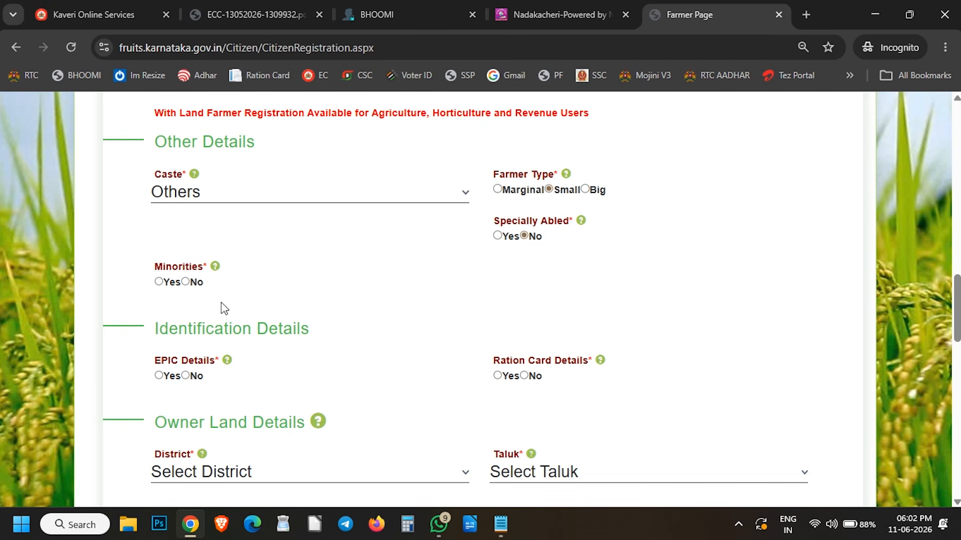
{"action": "left_click", "coordinate": [185, 281]}
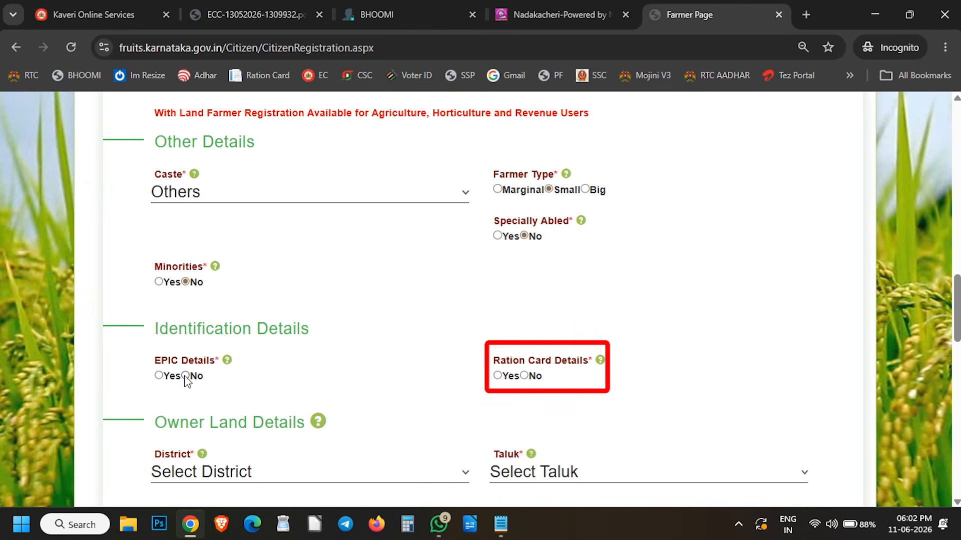
{"action": "left_click", "coordinate": [185, 376]}
- Answer No for ration card details
{"action": "left_click", "coordinate": [524, 376]}
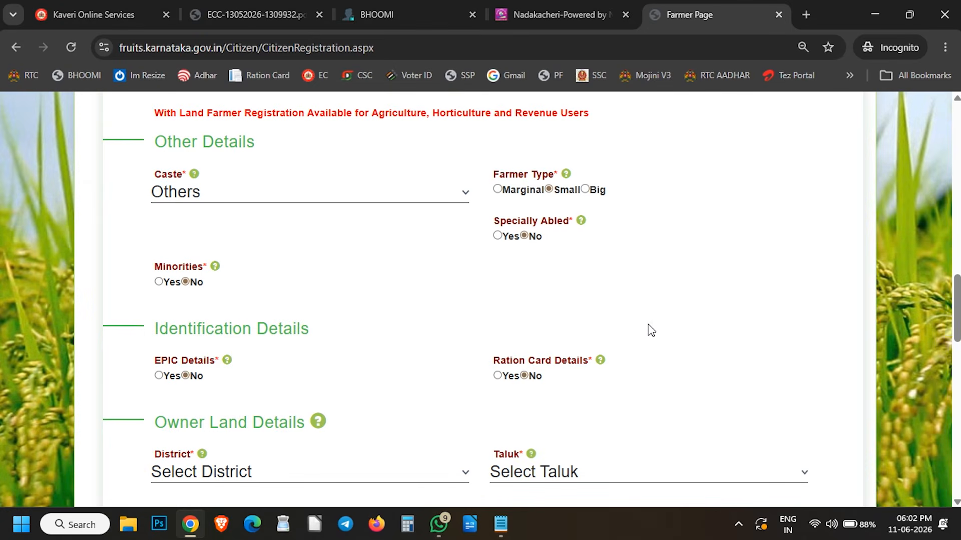
{"action": "scroll", "coordinate": [654, 324], "scroll_direction": "down", "scroll_amount": 5}
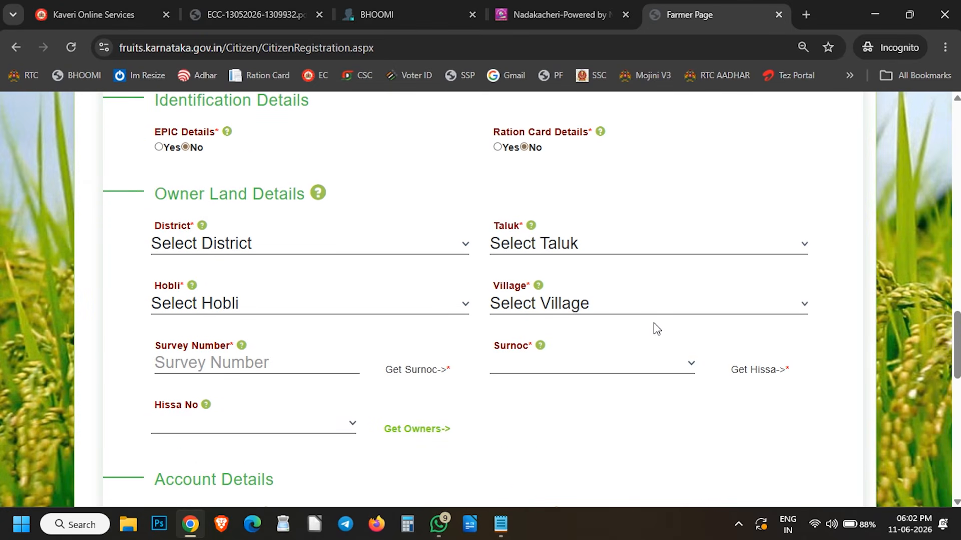
{"action": "left_click_drag", "start_coordinate": [956, 347], "coordinate": [956, 346]}
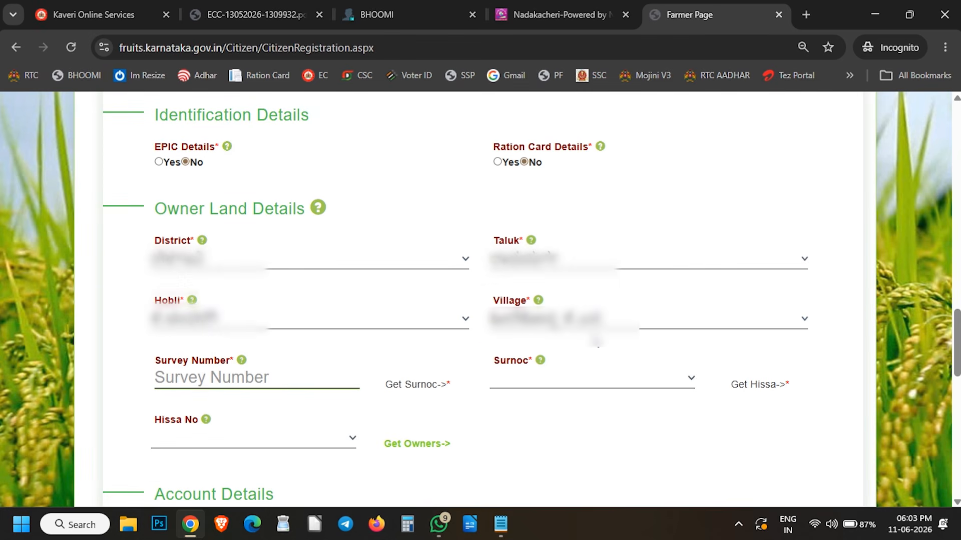
- Enter survey number 318, pick surnoc *, fetch hissa 8 and load its owner list
{"action": "type", "text": "318"}
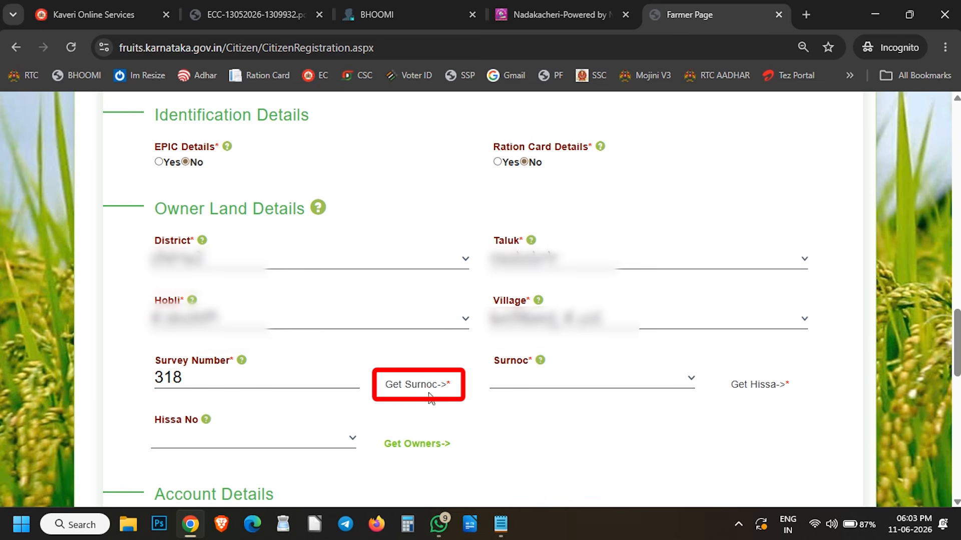
{"action": "left_click", "coordinate": [422, 388]}
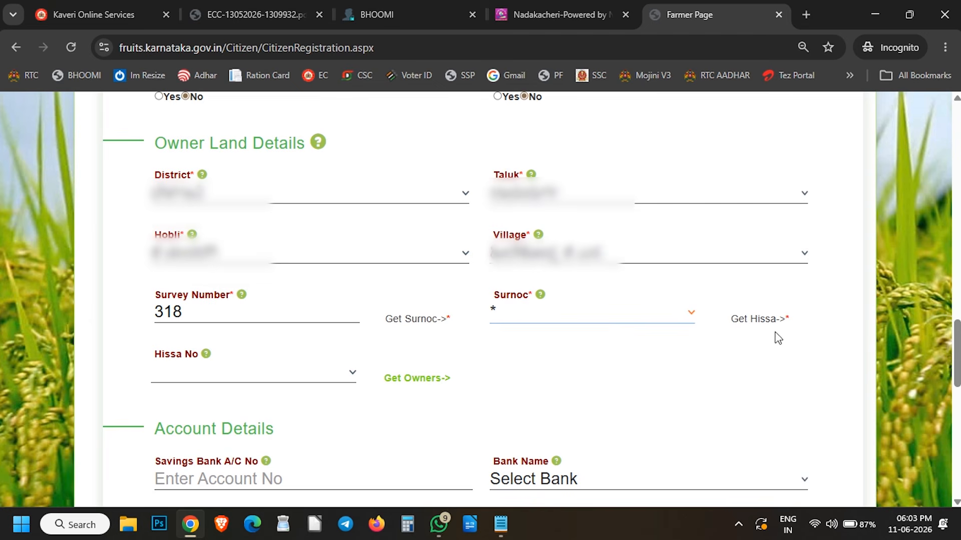
{"action": "left_click", "coordinate": [629, 315]}
{"action": "left_click", "coordinate": [779, 323]}
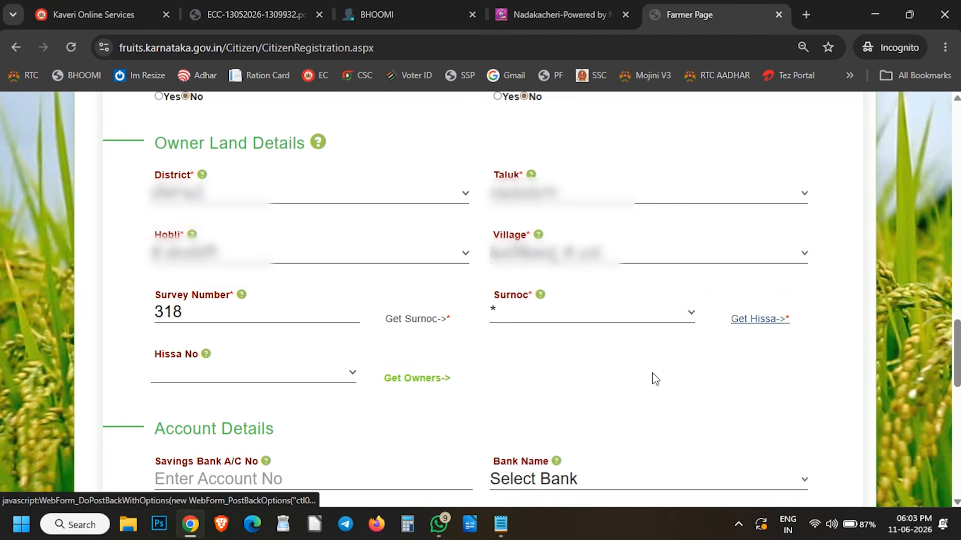
{"action": "left_click", "coordinate": [769, 332]}
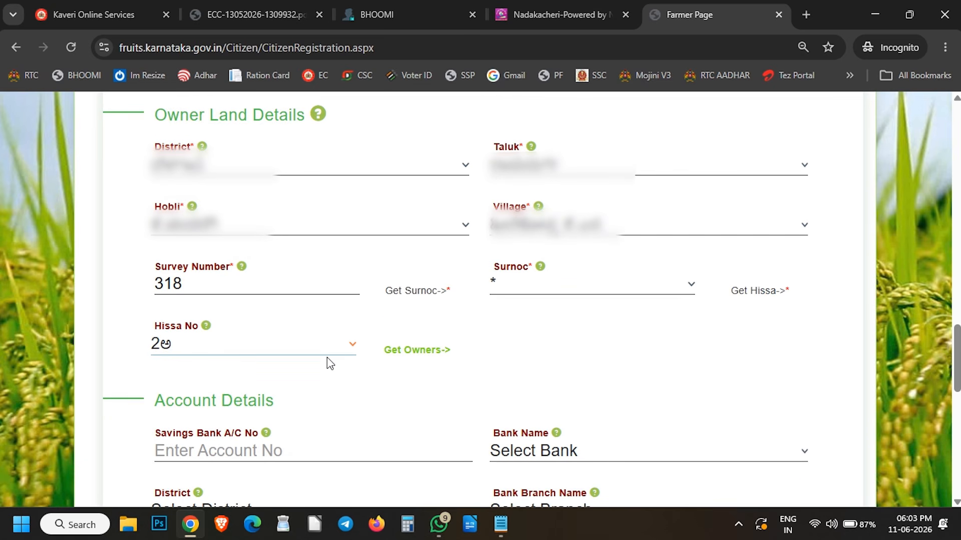
{"action": "left_click", "coordinate": [404, 355]}
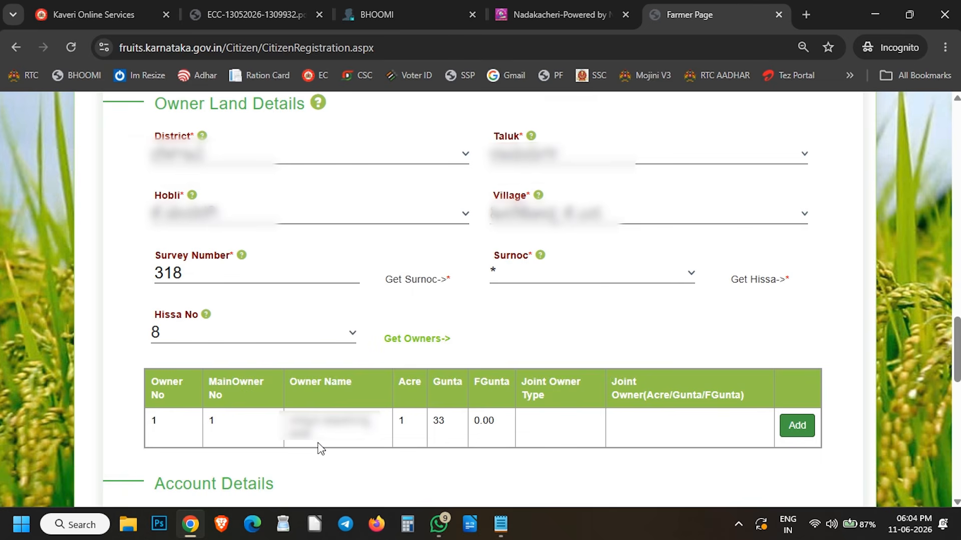
- Add the survey 318, hissa 8 owner land to the land details and set its land type to Dry
{"action": "left_click", "coordinate": [796, 426]}
{"action": "left_click", "coordinate": [609, 141]}
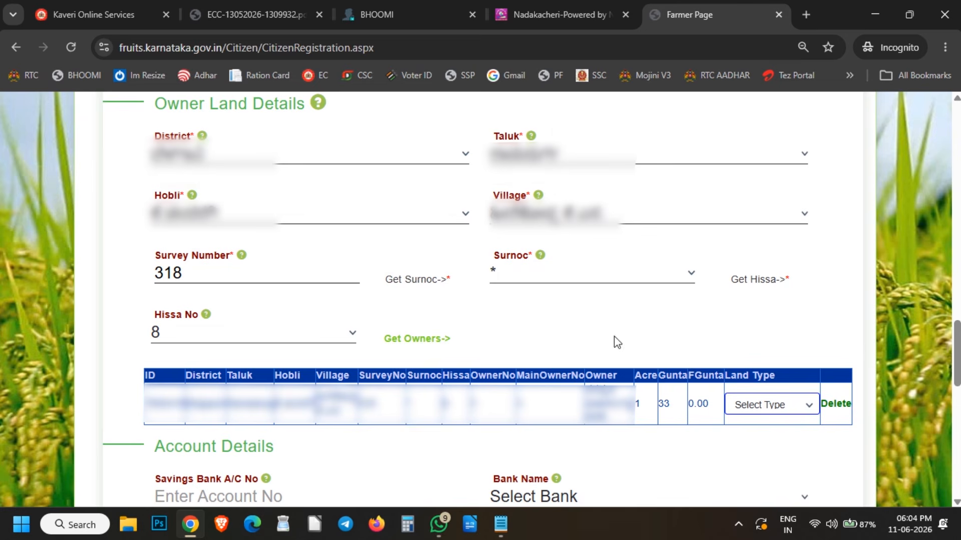
{"action": "left_click", "coordinate": [773, 404]}
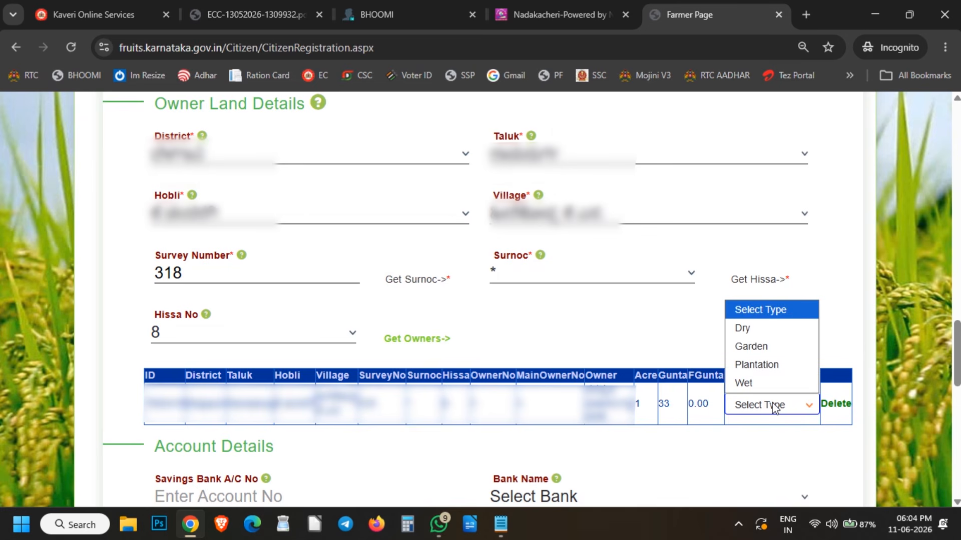
{"action": "left_click", "coordinate": [769, 337]}
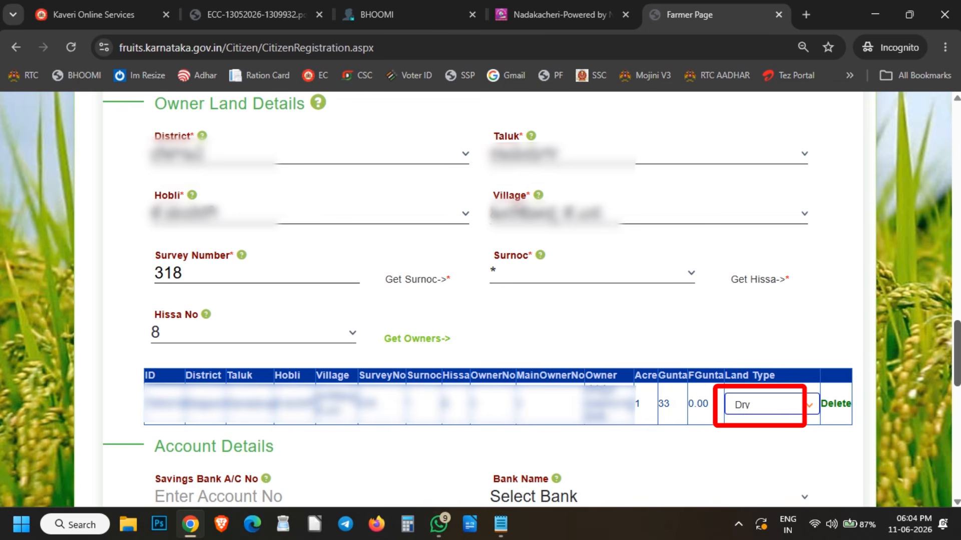
{"action": "scroll", "coordinate": [480, 300], "scroll_direction": "down", "scroll_amount": 6}
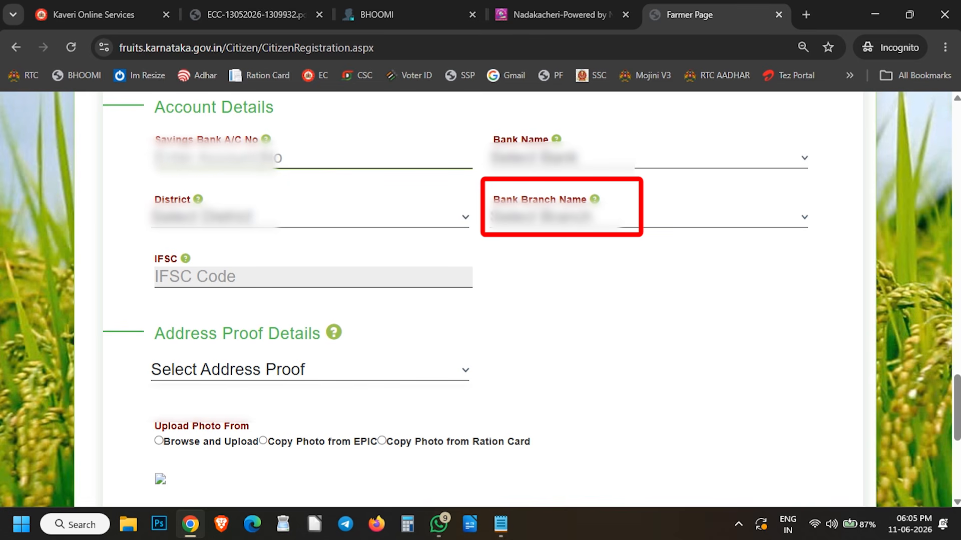
- Set the address proof to Other, naming the document as the farmer's Aadhaar card with its number
{"action": "type", "text": "1118"}
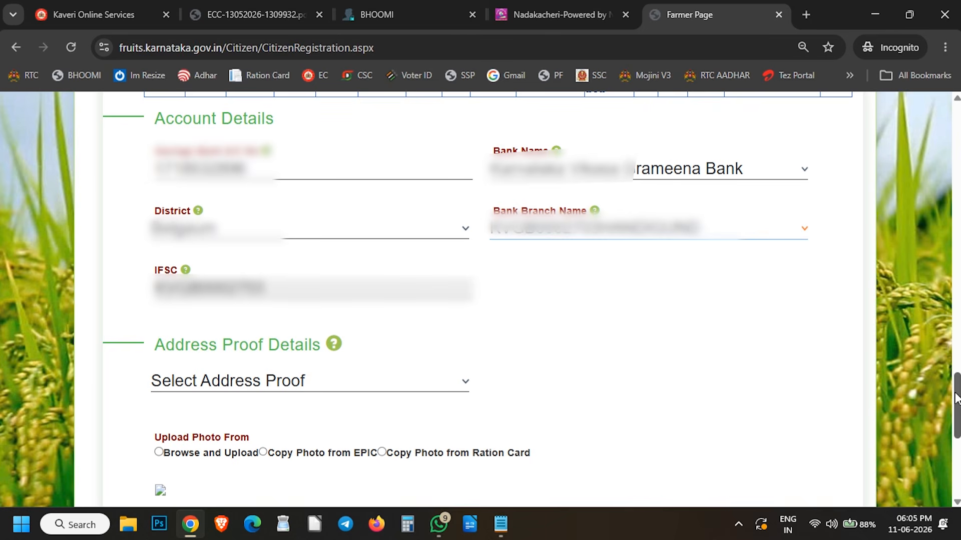
{"action": "scroll", "coordinate": [957, 396], "scroll_direction": "down", "scroll_amount": 4}
{"action": "left_click", "coordinate": [308, 151]}
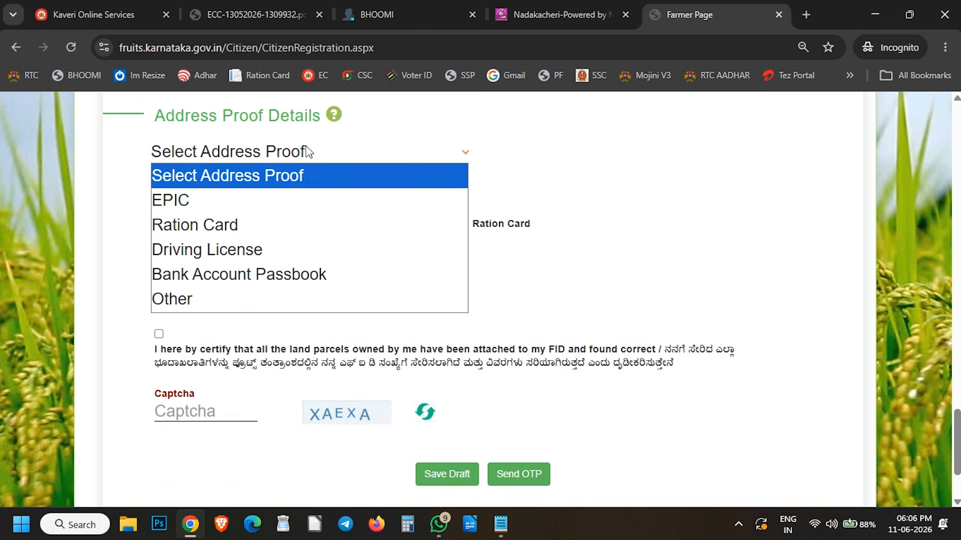
{"action": "left_click", "coordinate": [247, 299]}
{"action": "type", "text": "Adhar Card -"}
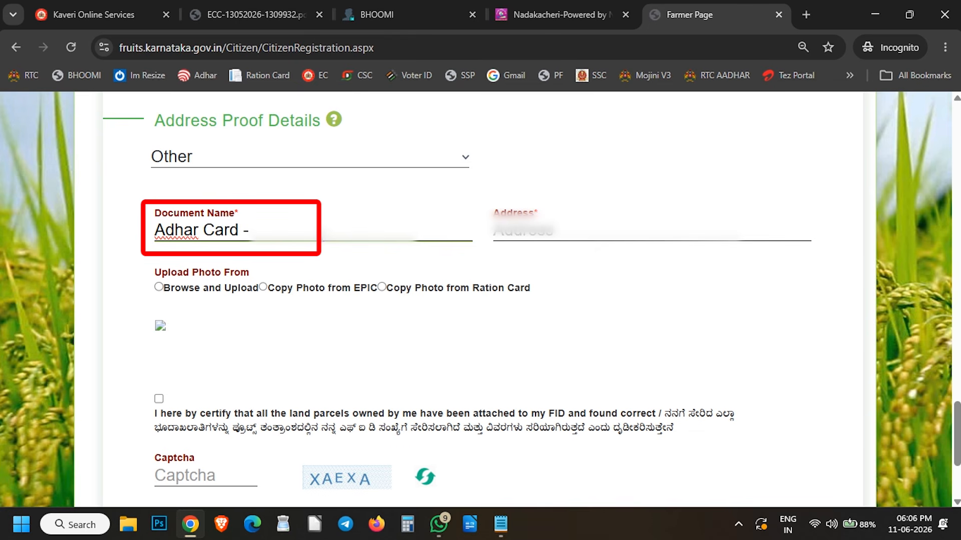
{"action": "type", "text": " 6•••"}
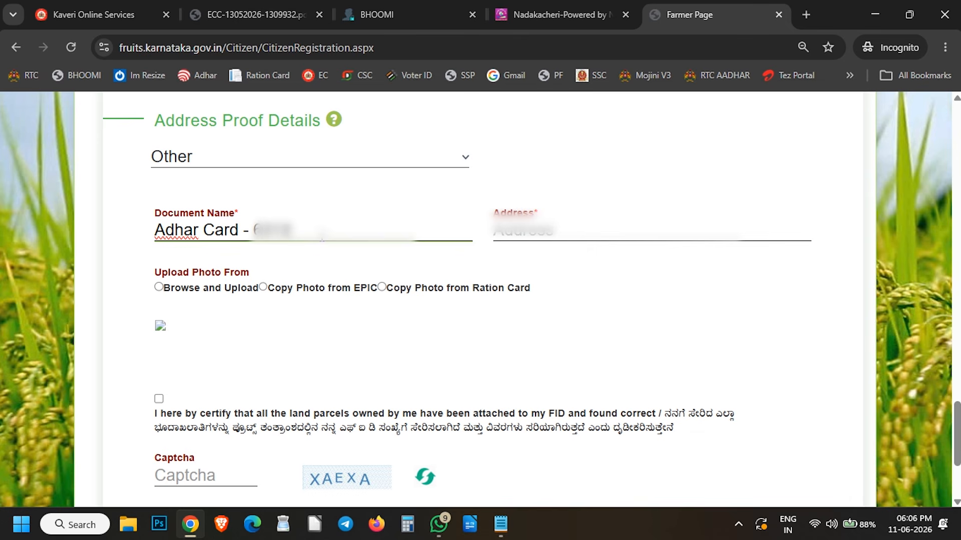
{"action": "type", "text": " •••"}
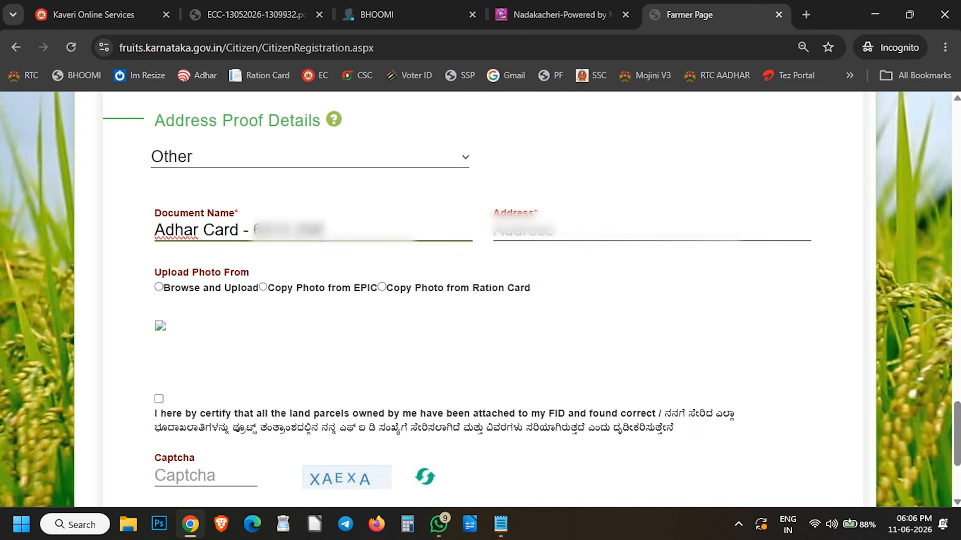
{"action": "type", "text": "••••"}
- Enter the farmer's address and choose to upload a photo from the computer
{"action": "key", "text": "Tab"}
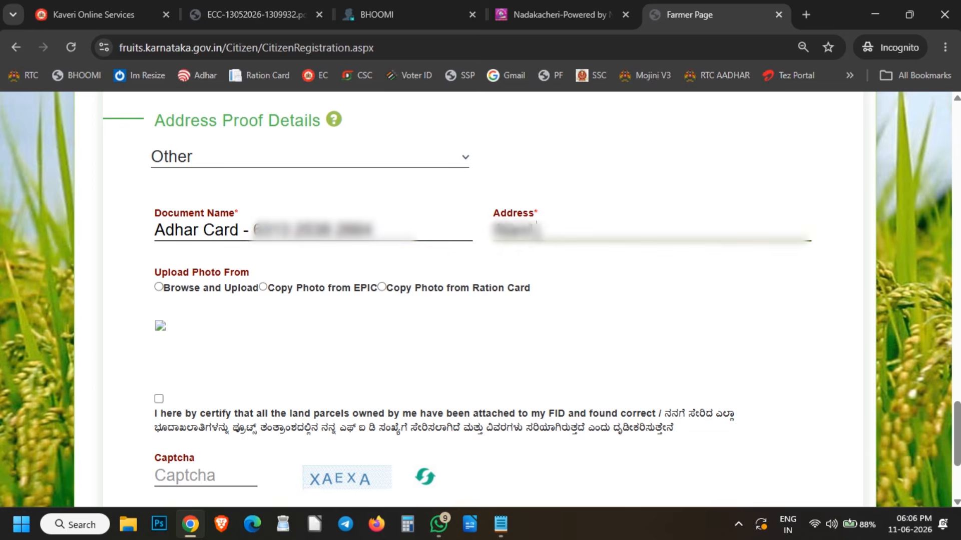
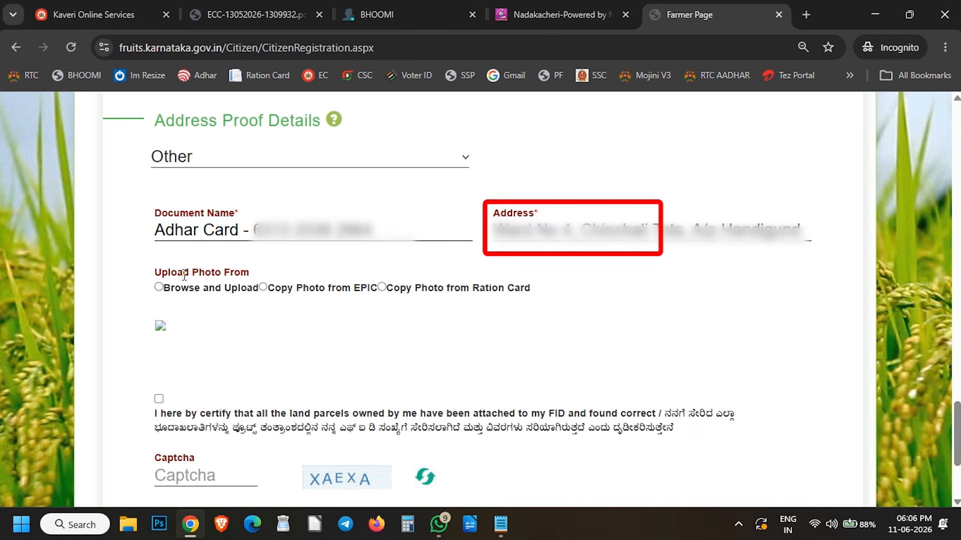
{"action": "left_click", "coordinate": [159, 287]}
- Upload the farmer's photo and certify that all land parcels are attached correctly
{"action": "left_click", "coordinate": [177, 335]}
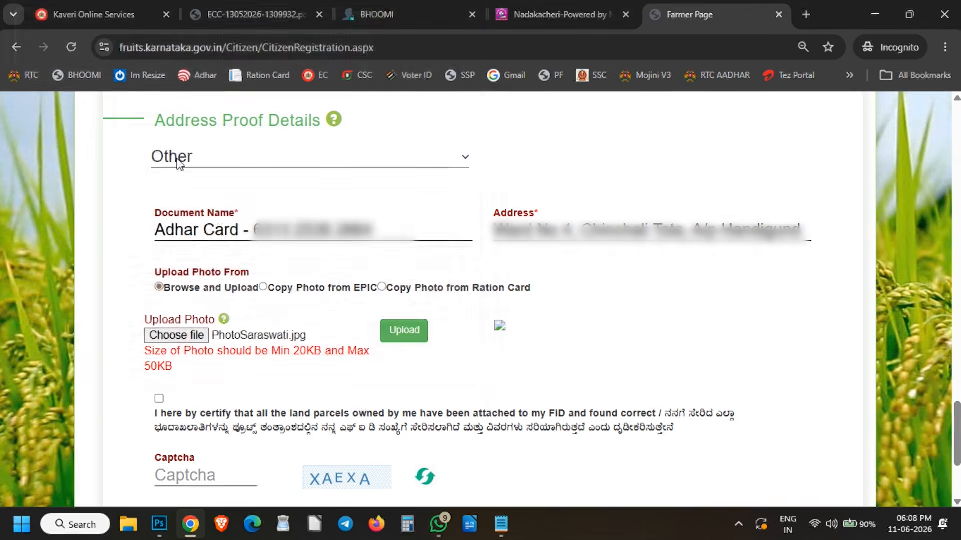
{"action": "left_click", "coordinate": [407, 332]}
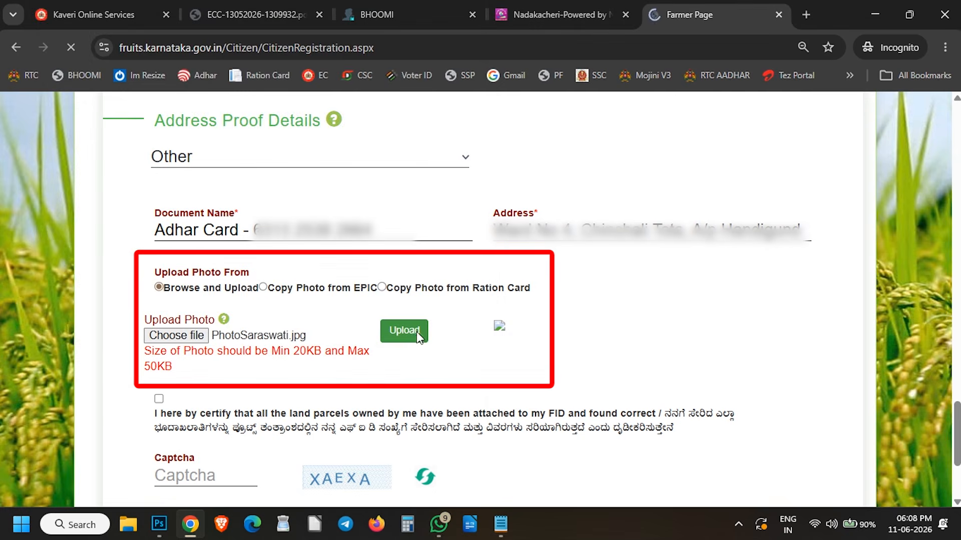
{"action": "left_click", "coordinate": [159, 396]}
- Enter the captcha, verify the OTP sent to the farmer's mobile, and save the registration
{"action": "left_click", "coordinate": [191, 472]}
{"action": "type", "text": "XAEXA"}
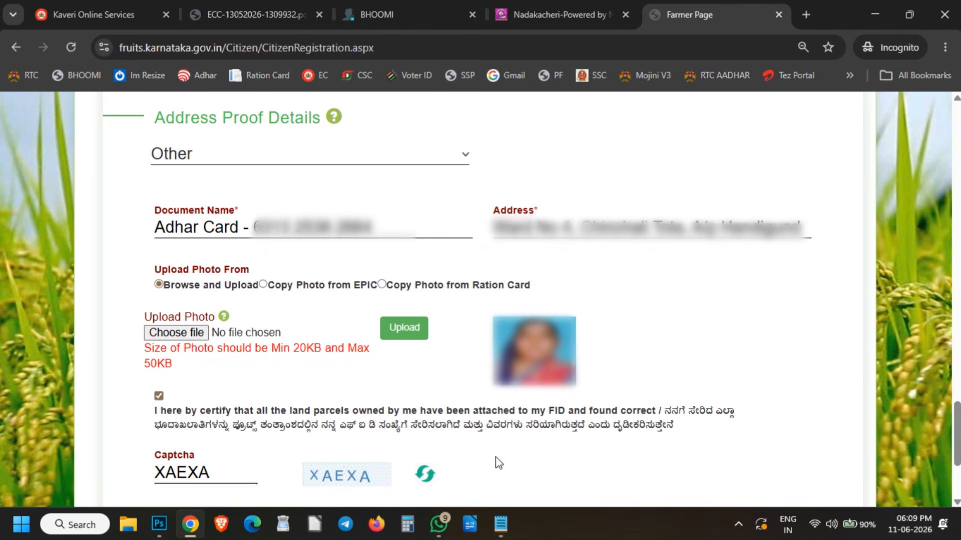
{"action": "scroll", "coordinate": [499, 463], "scroll_direction": "down", "scroll_amount": 2}
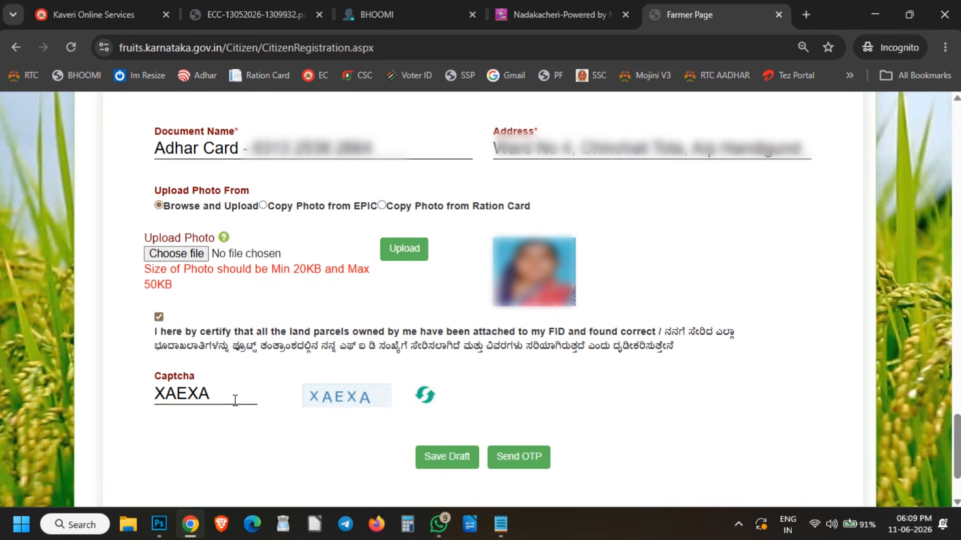
{"action": "left_click", "coordinate": [523, 460]}
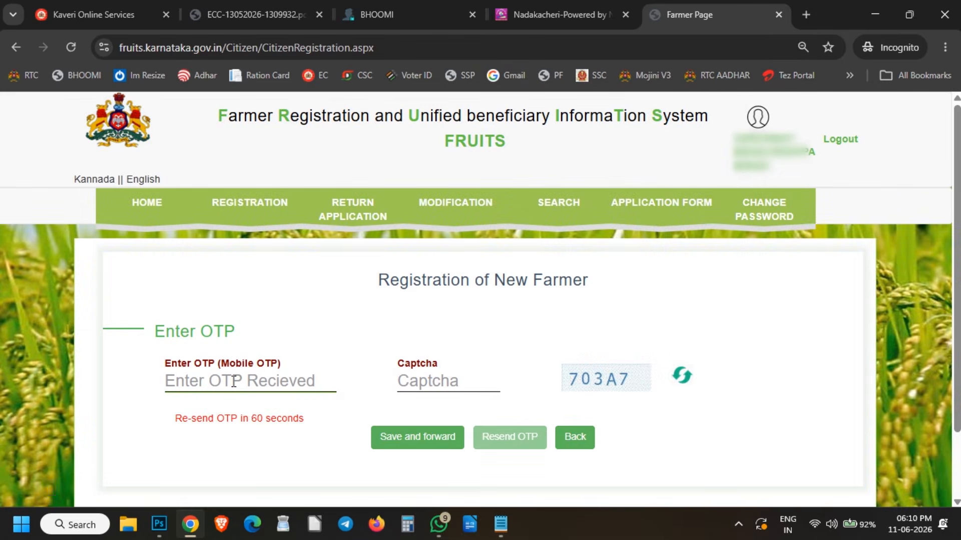
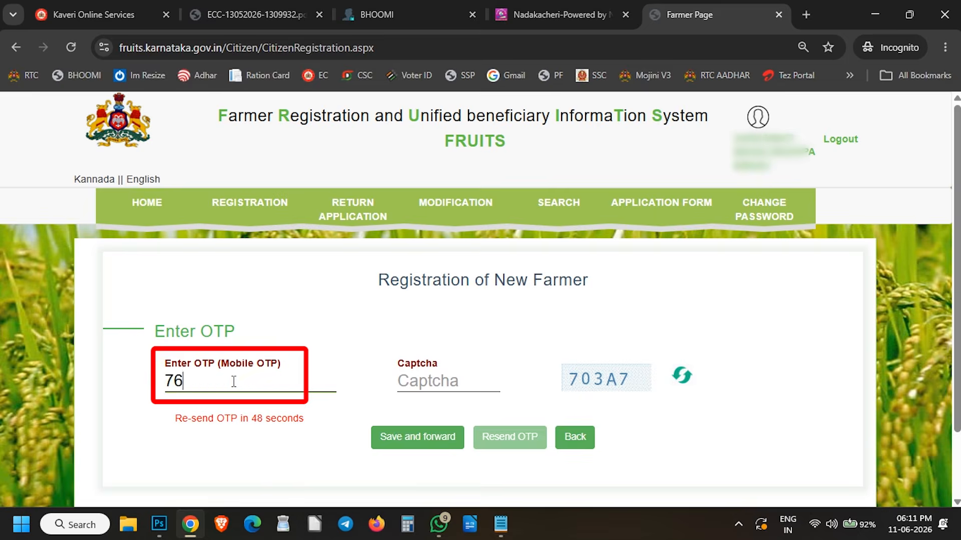
{"action": "left_click", "coordinate": [446, 381]}
{"action": "type", "text": "703A7"}
{"action": "left_click", "coordinate": [418, 436]}
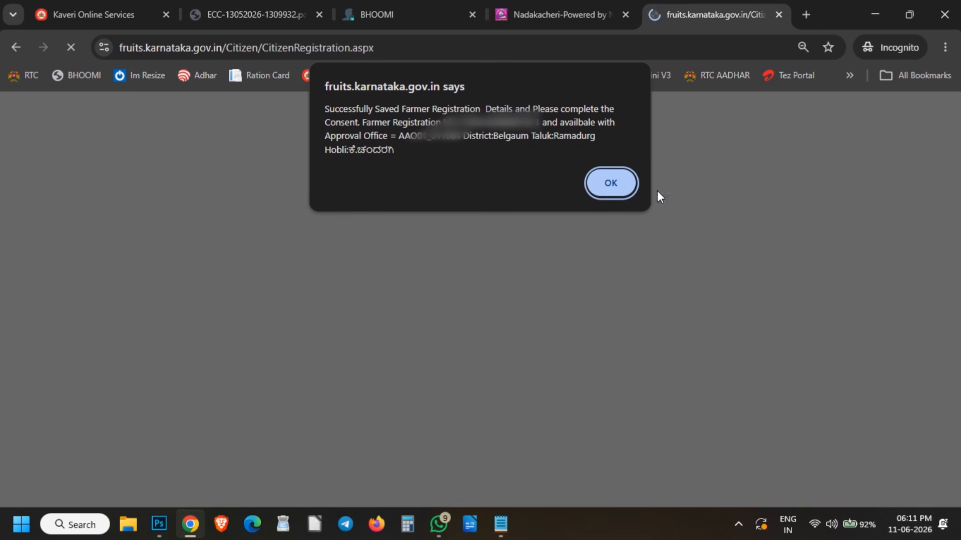
- Dismiss the saved alert, tick the farmer consent declaration, and start Aadhaar e-signing
{"action": "left_click", "coordinate": [612, 183]}
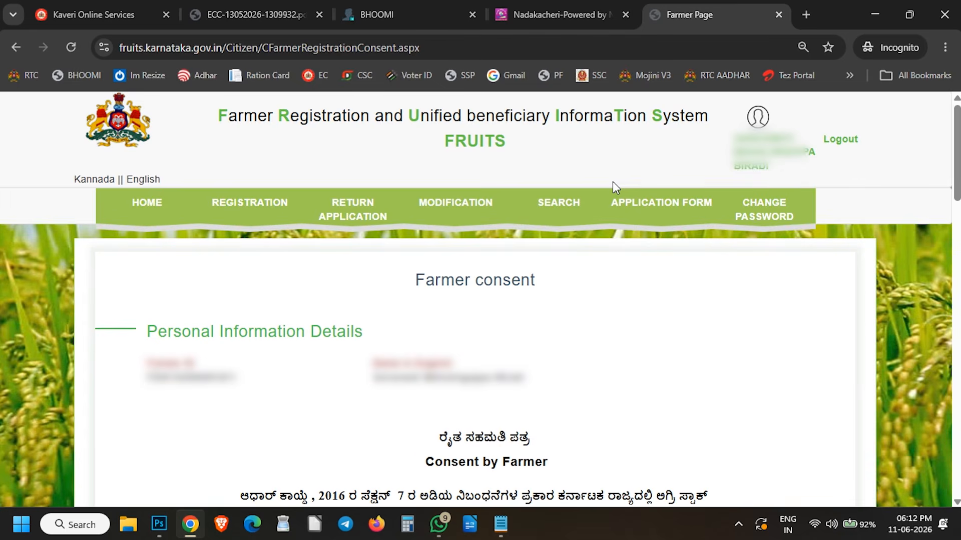
{"action": "scroll", "coordinate": [612, 181], "scroll_direction": "down", "scroll_amount": 15}
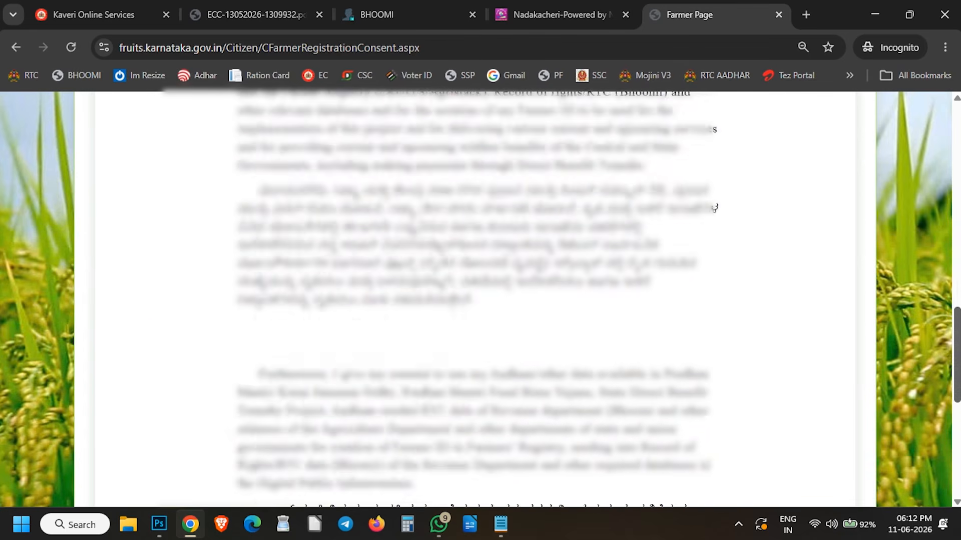
{"action": "scroll", "coordinate": [480, 300], "scroll_direction": "down", "scroll_amount": 8}
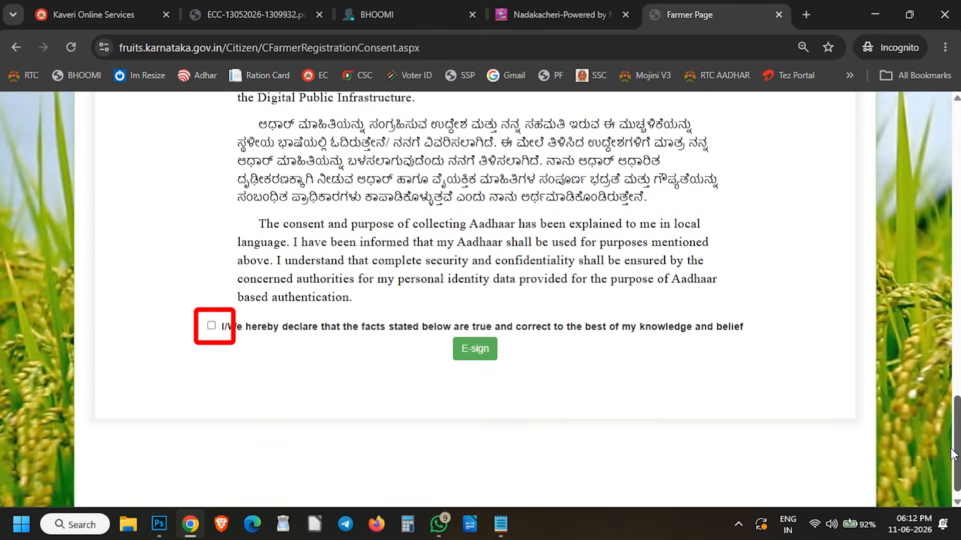
{"action": "left_click", "coordinate": [211, 326]}
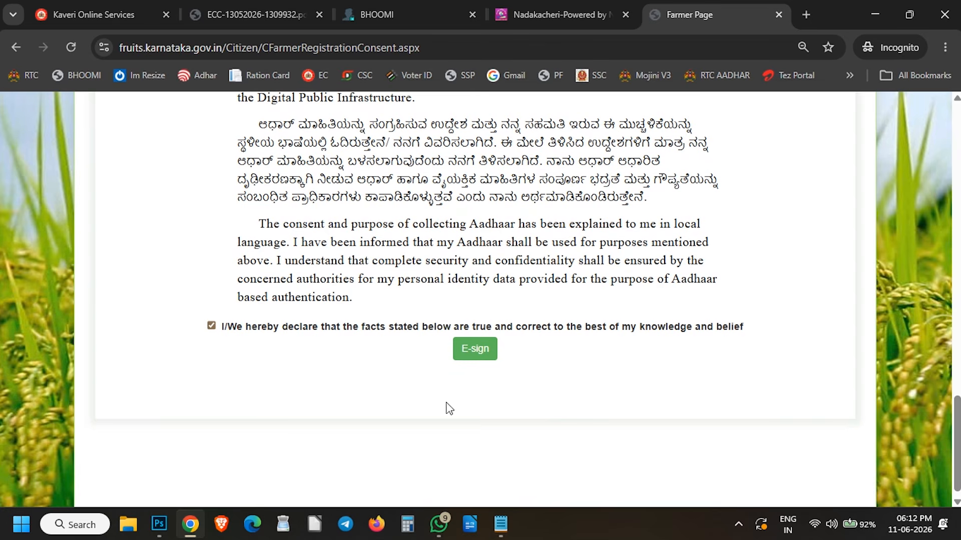
{"action": "left_click", "coordinate": [470, 350]}
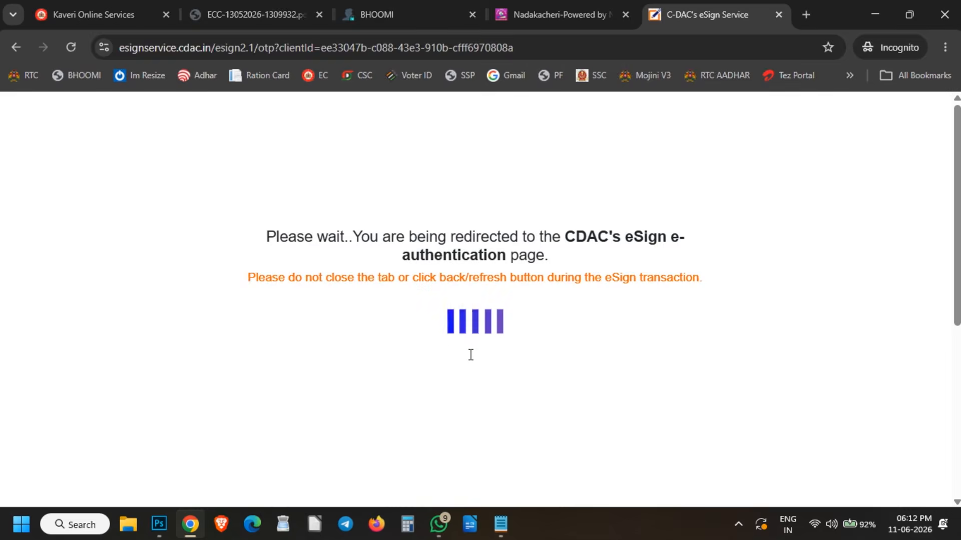
- E-sign the consent using the farmer's Aadhaar number and OTP, then open Registration Status
{"action": "scroll", "coordinate": [468, 328], "scroll_direction": "down", "scroll_amount": 3}
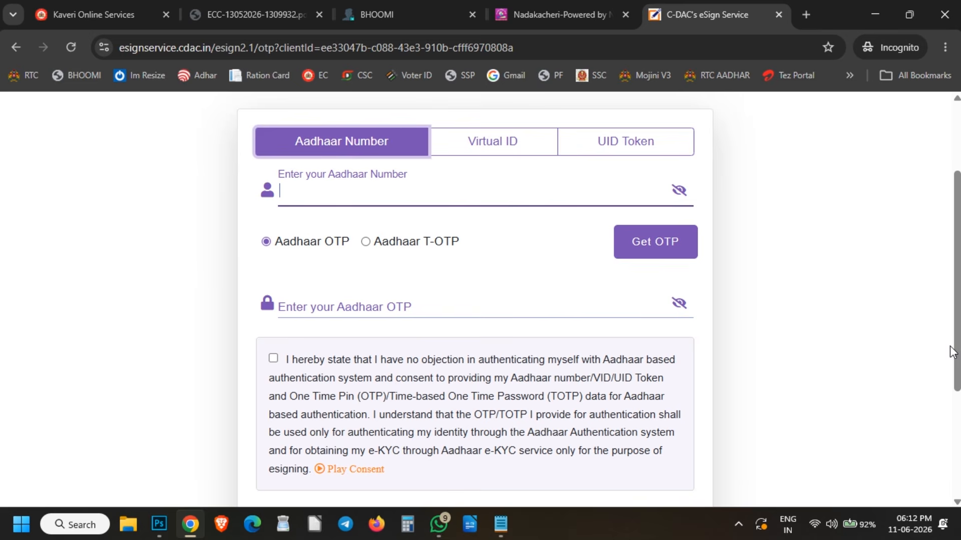
{"action": "type", "text": "************"}
{"action": "left_click", "coordinate": [641, 250]}
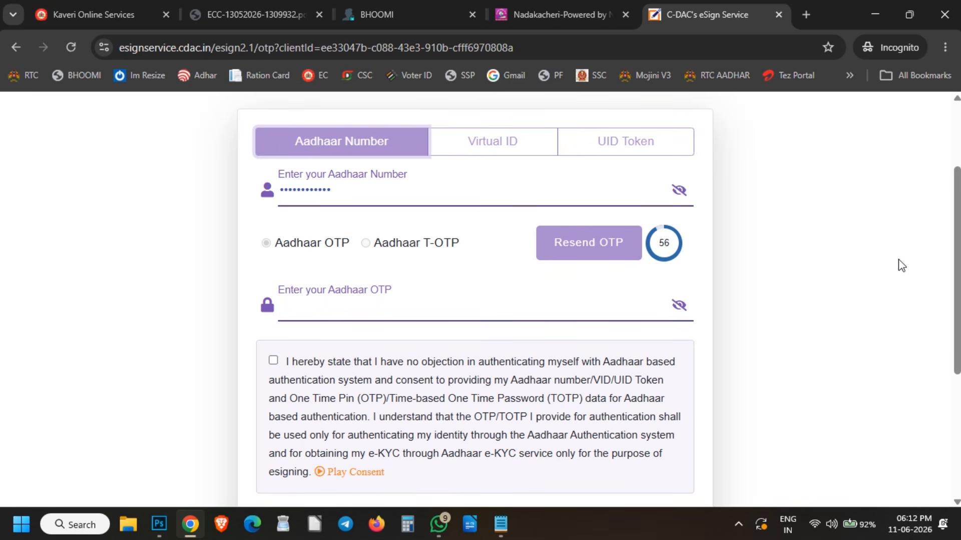
{"action": "type", "text": "******"}
{"action": "left_click", "coordinate": [273, 360]}
{"action": "scroll", "coordinate": [300, 400], "scroll_direction": "down", "scroll_amount": 3}
{"action": "left_click", "coordinate": [307, 435]}
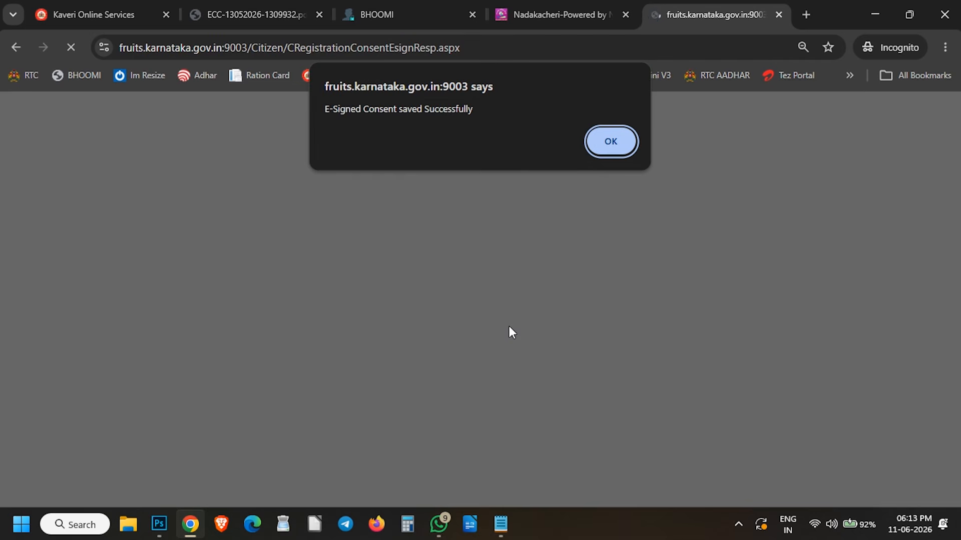
{"action": "left_click", "coordinate": [620, 142]}
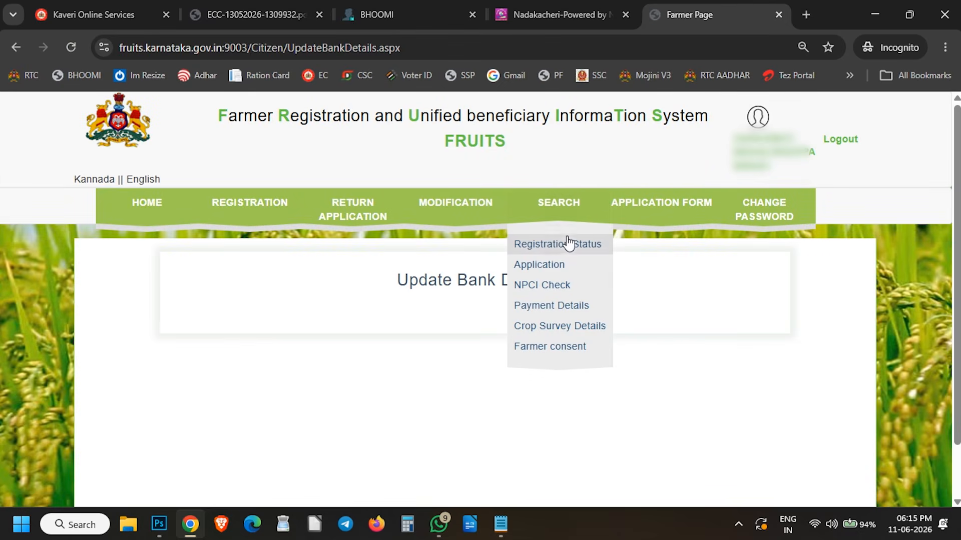
{"action": "left_click", "coordinate": [565, 243]}
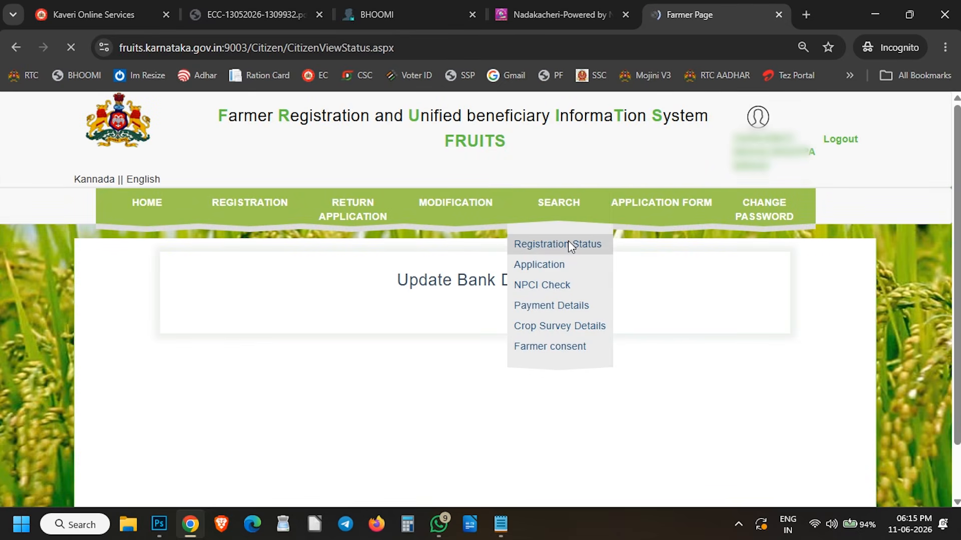